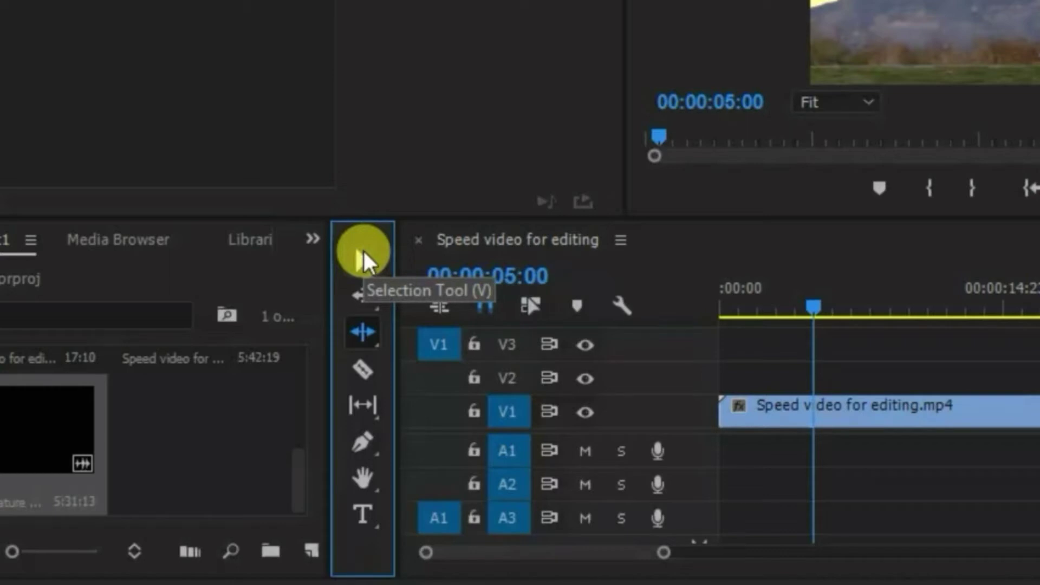
left_click(365, 339)
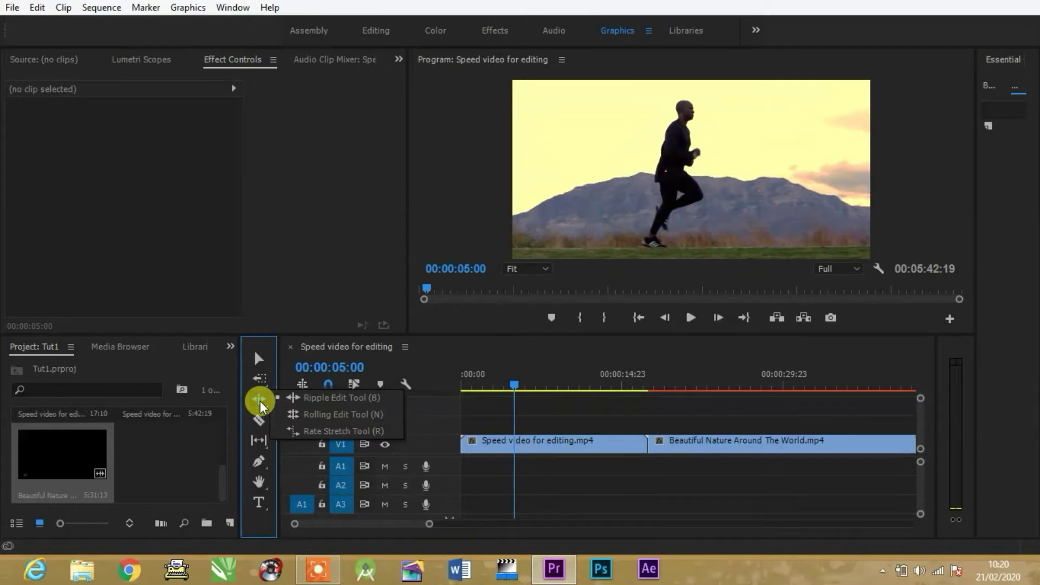
left_click(340, 400)
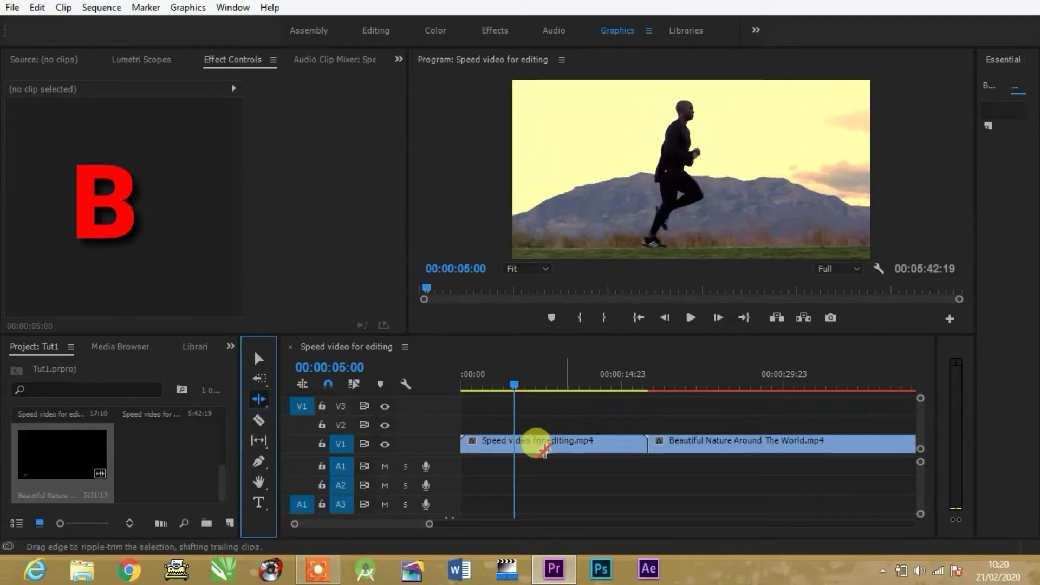
left_click(254, 402)
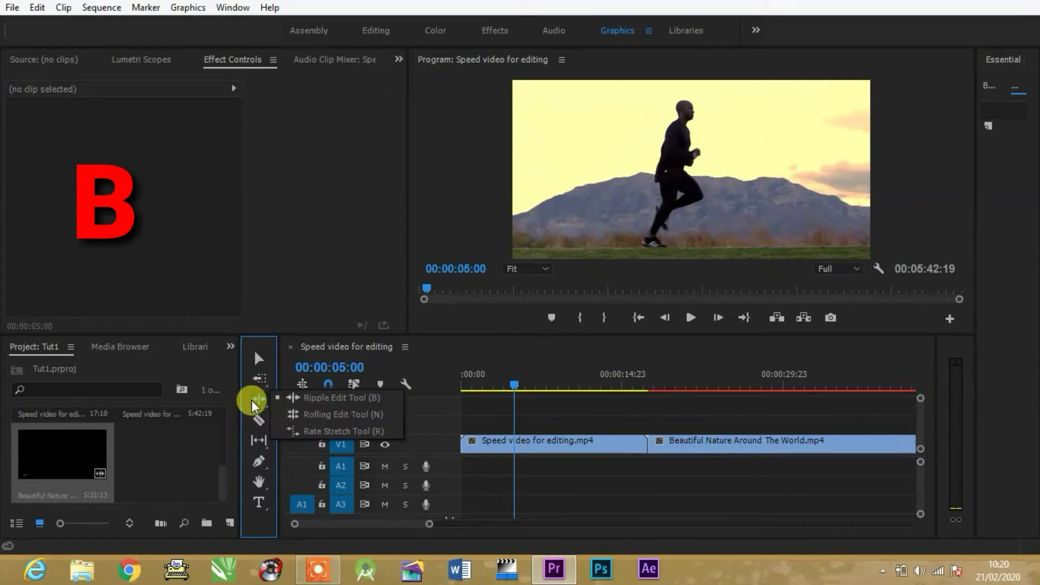
left_click(373, 401)
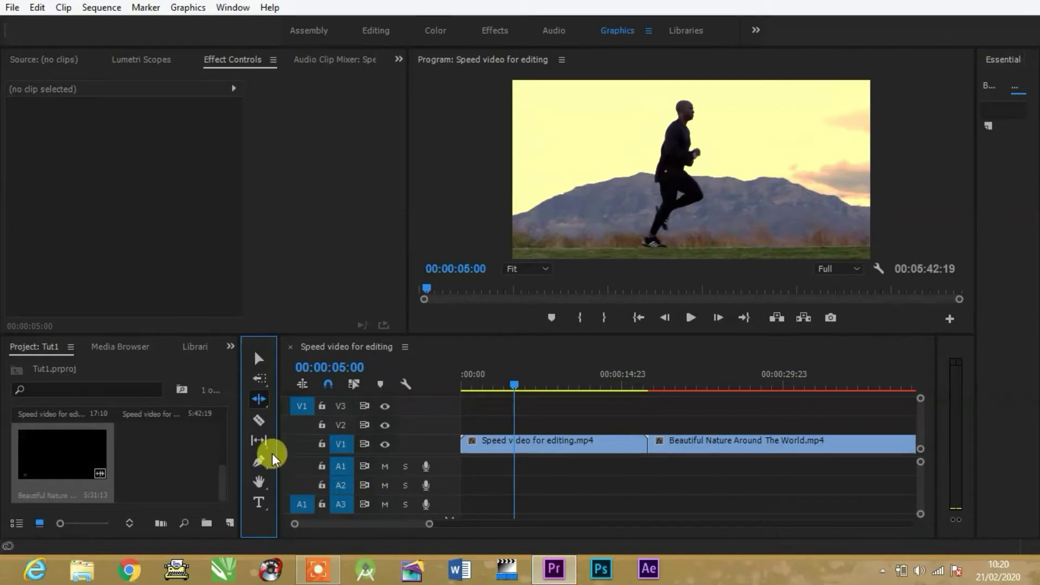
left_click(259, 359)
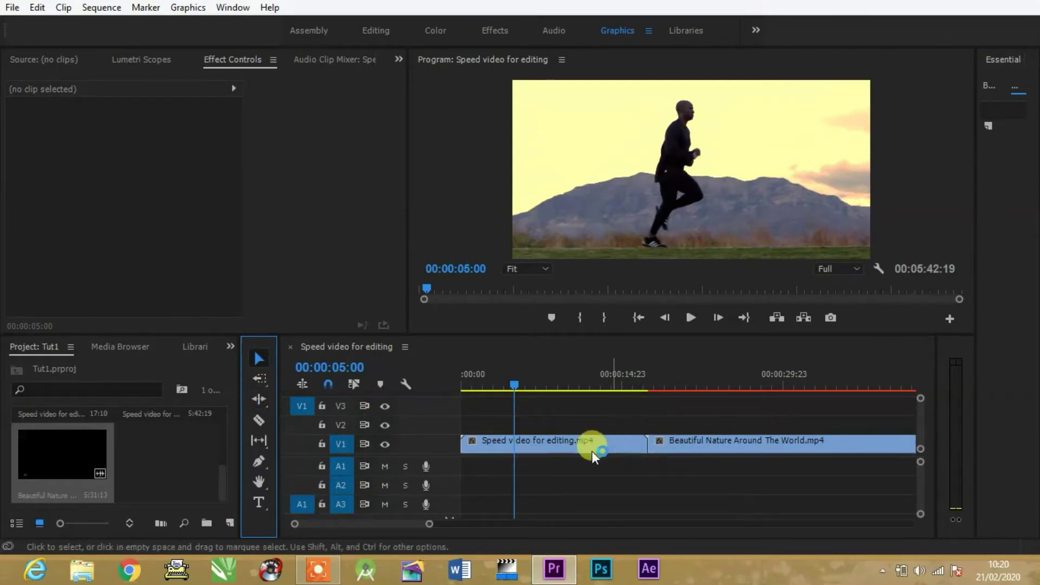
Play and scrub through Speed video for editing.mp4 and park the playhead at 00:00:12:19, while the runner is still in frame.
left_click_drag(525, 389, 583, 414)
key("space")
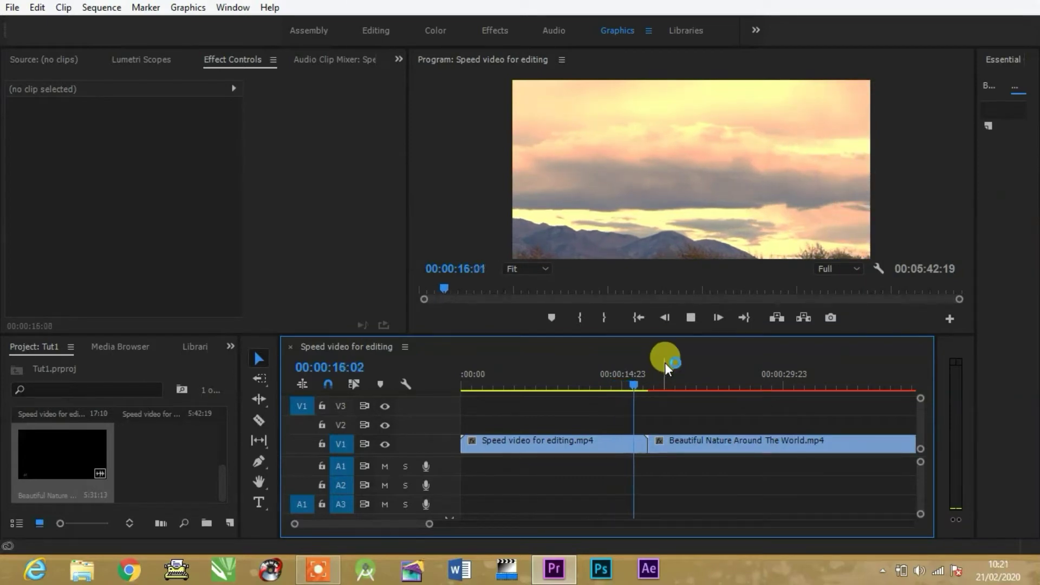
left_click(635, 388)
left_click_drag(635, 388, 603, 396)
left_click(757, 176)
left_click(638, 389)
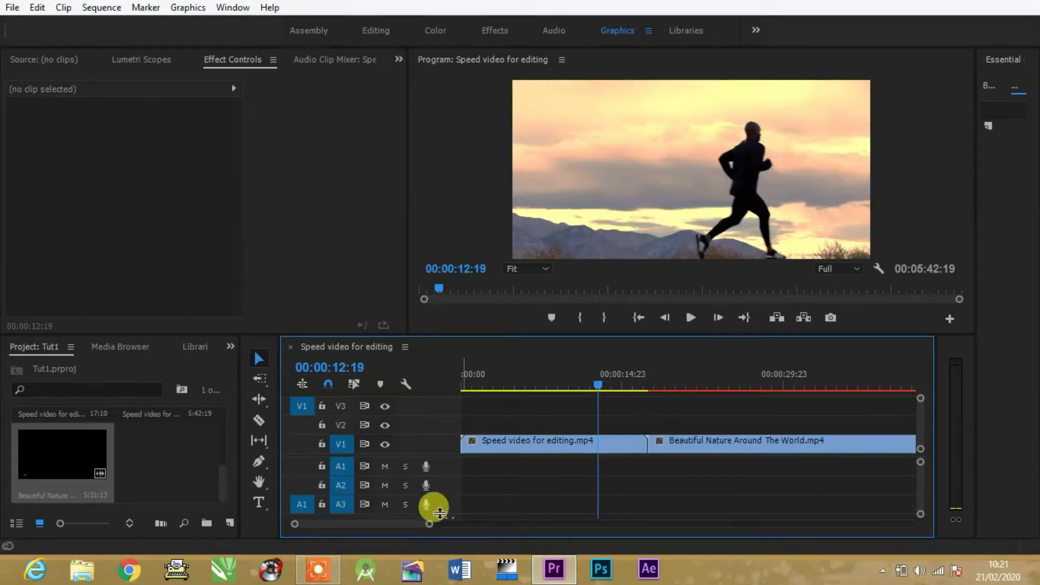
Trim the end of Speed video for editing.mp4 back to the playhead with the Selection tool and ripple delete the gap.
left_click(258, 358)
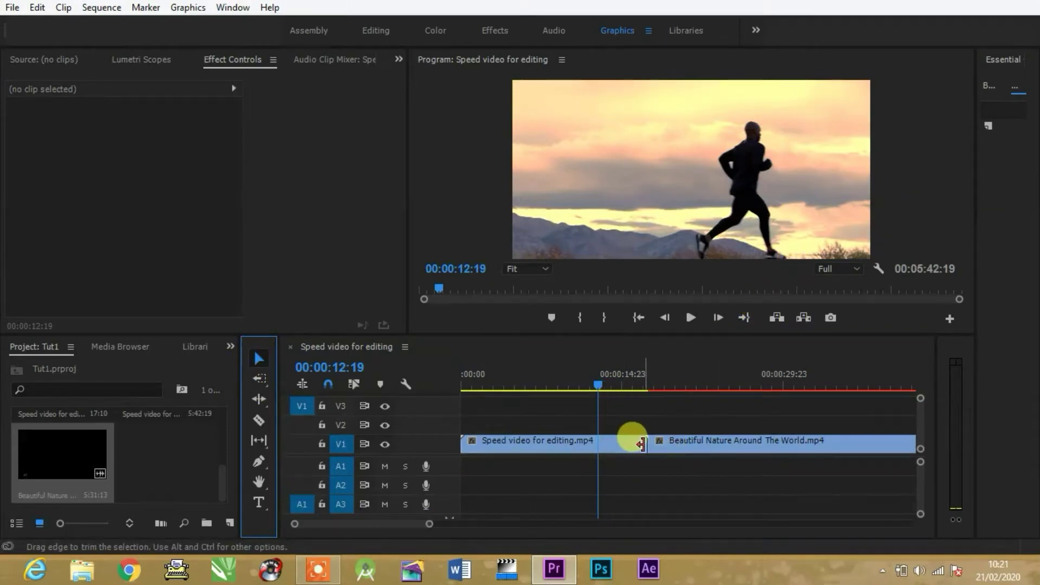
left_click(635, 445)
left_click_drag(635, 446, 596, 450)
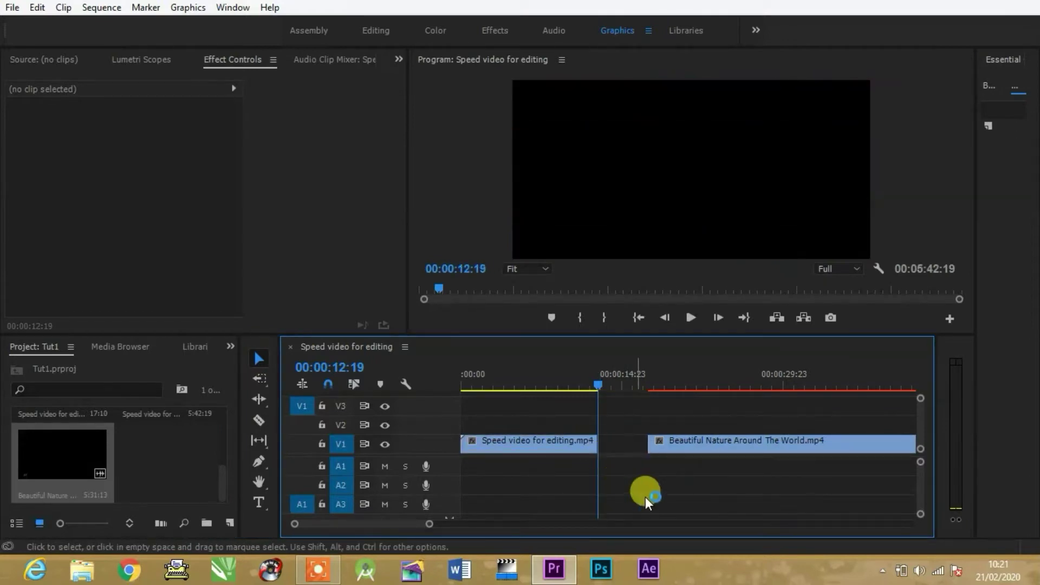
right_click(622, 446)
left_click(661, 454)
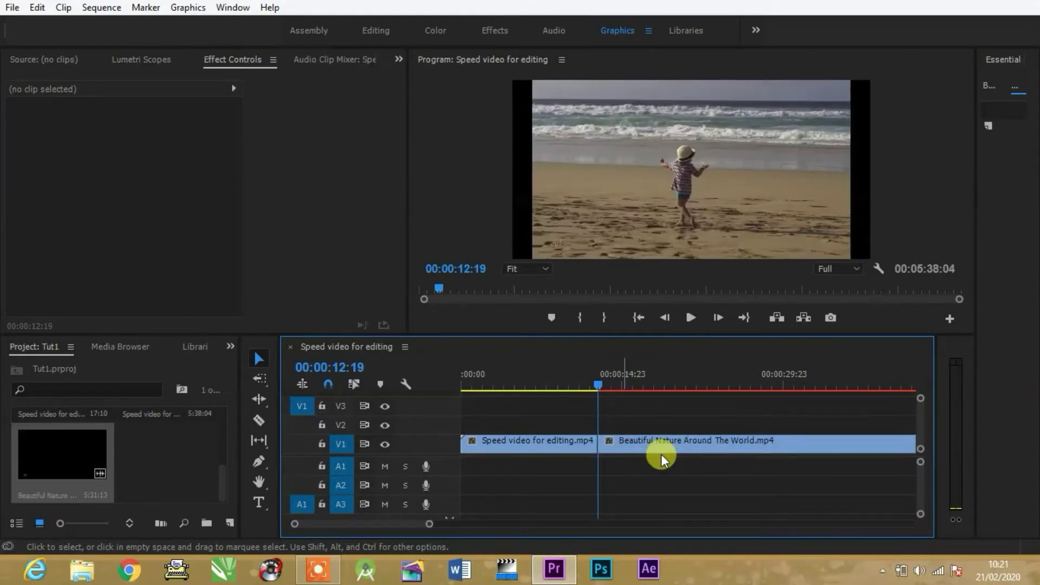
Undo the ripple delete and the trim of Speed video for editing.mp4.
key("ctrl+z")
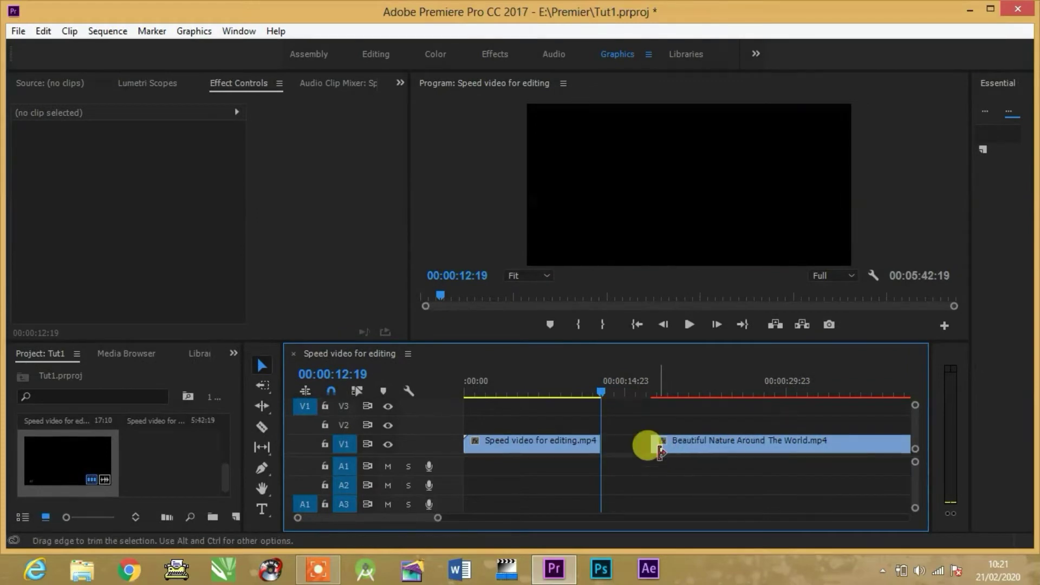
key("ctrl+z")
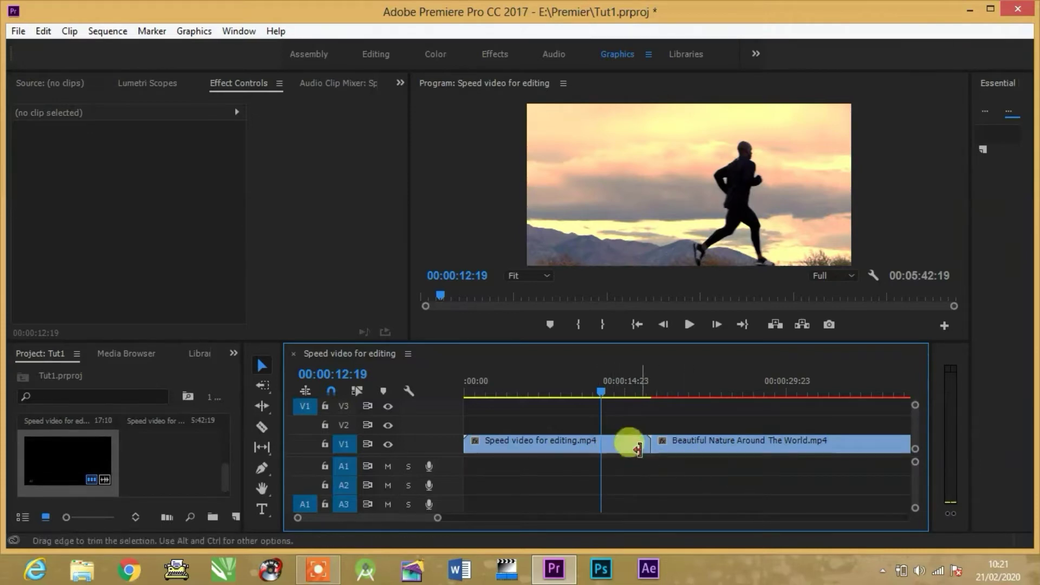
Repeat the trim of the first clip's end to the playhead at 00:00:12:19 and close the gap with Ripple Delete.
left_click_drag(648, 442, 597, 446)
right_click(623, 444)
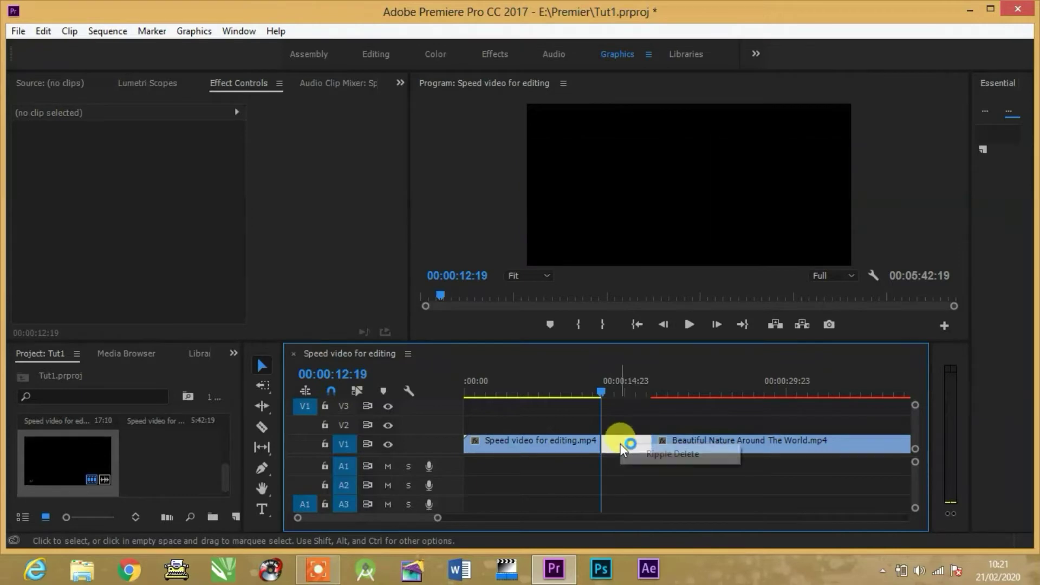
left_click(662, 455)
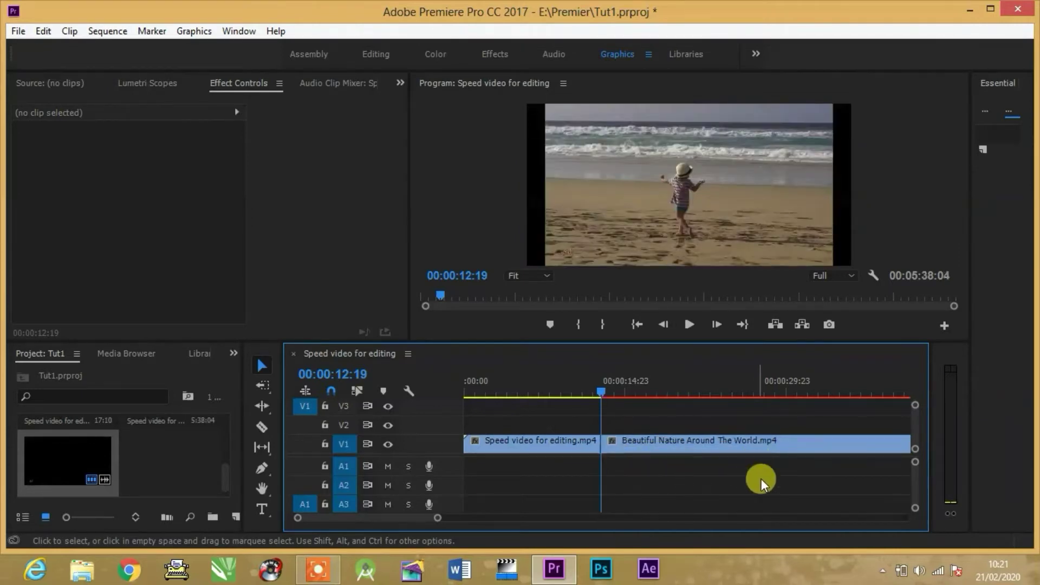
left_click(684, 480)
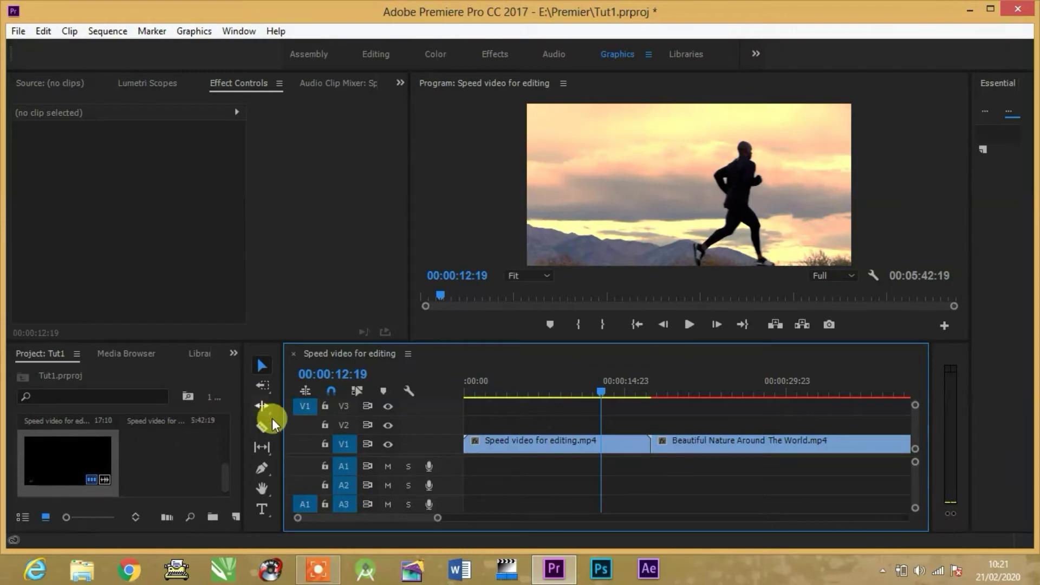
Ripple-trim the end of Speed video for editing.mp4 back to the playhead at 00:00:12:19 using the Ripple Edit tool.
left_click(262, 407)
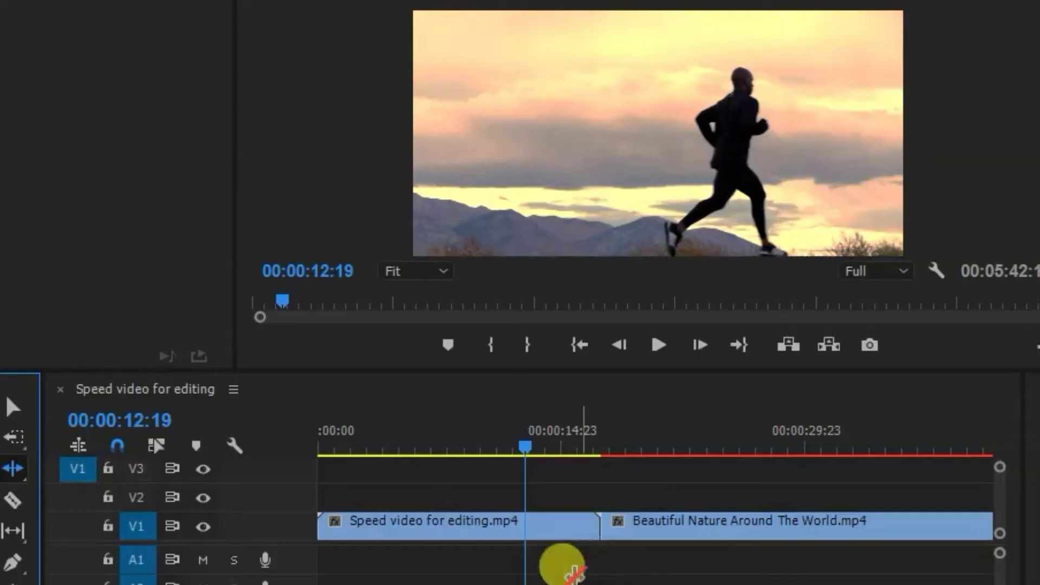
left_click_drag(593, 527, 507, 533)
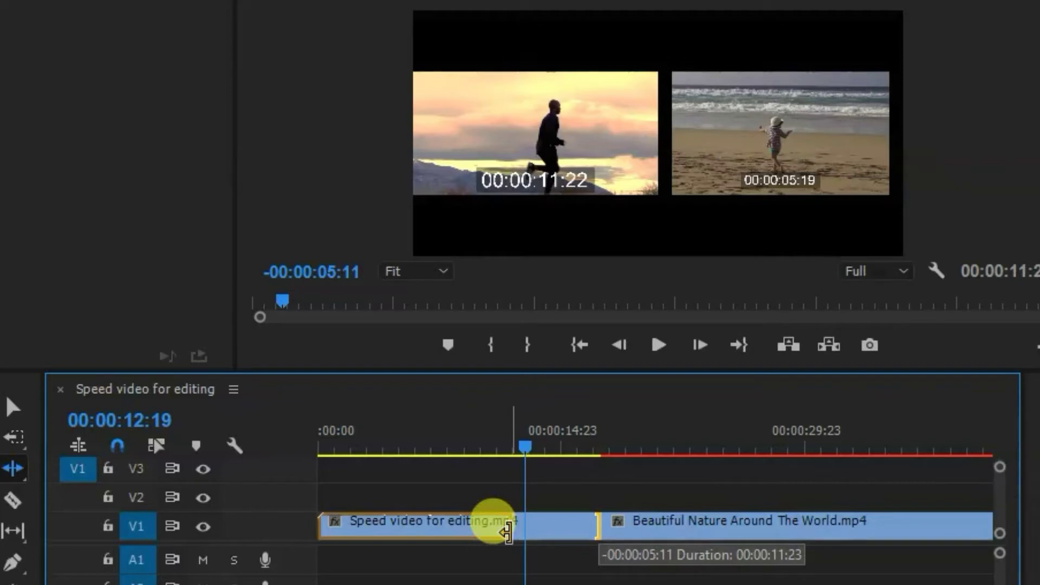
mouse_move(507, 533)
left_mouse_down()
mouse_move(473, 534)
mouse_move(511, 528)
left_mouse_up()
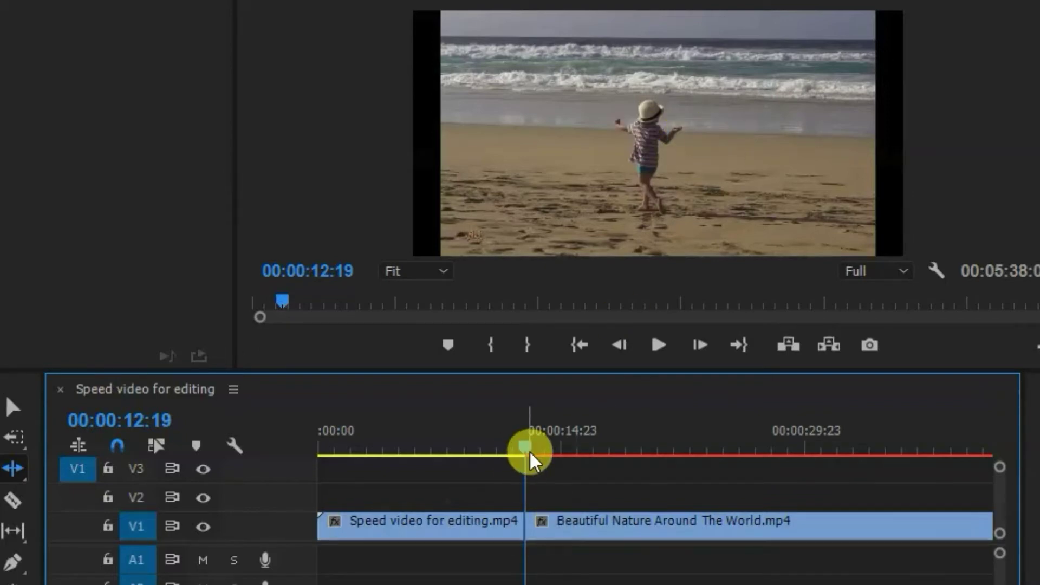
Play back the transition across the cut between the two clips.
left_click_drag(530, 459, 482, 462)
key("space")
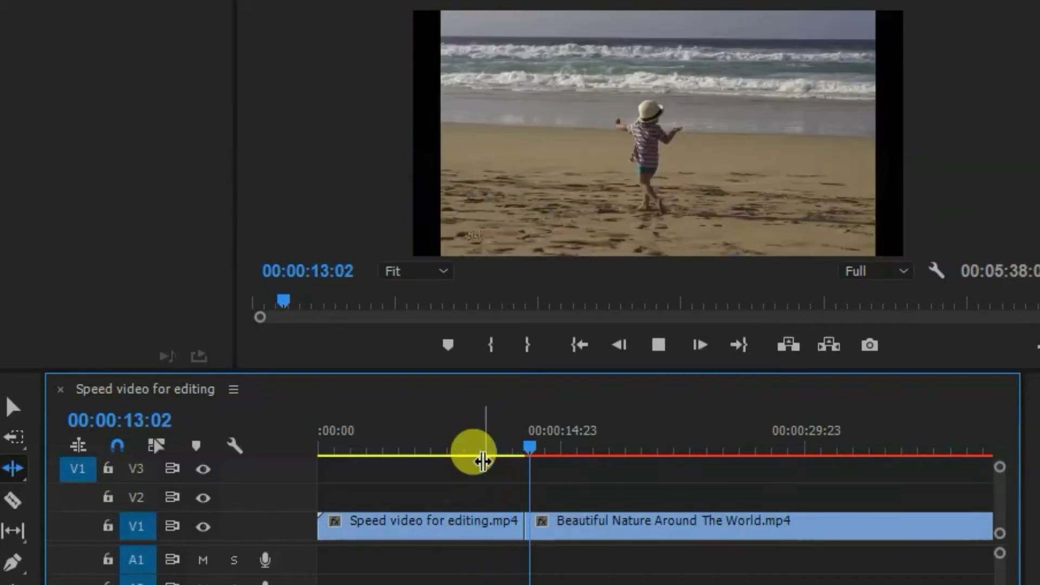
key("space")
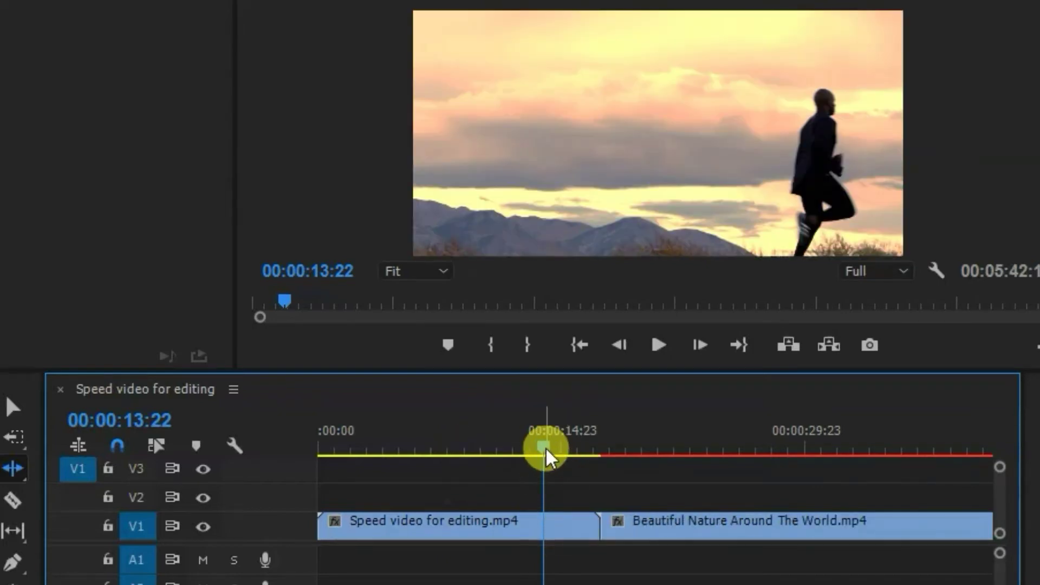
Ripple-trim about 8 seconds off the start of Beautiful Nature Around The World.mp4 and play back the sequence from the cut.
left_click_drag(548, 458, 605, 480)
left_click_drag(603, 523, 736, 531)
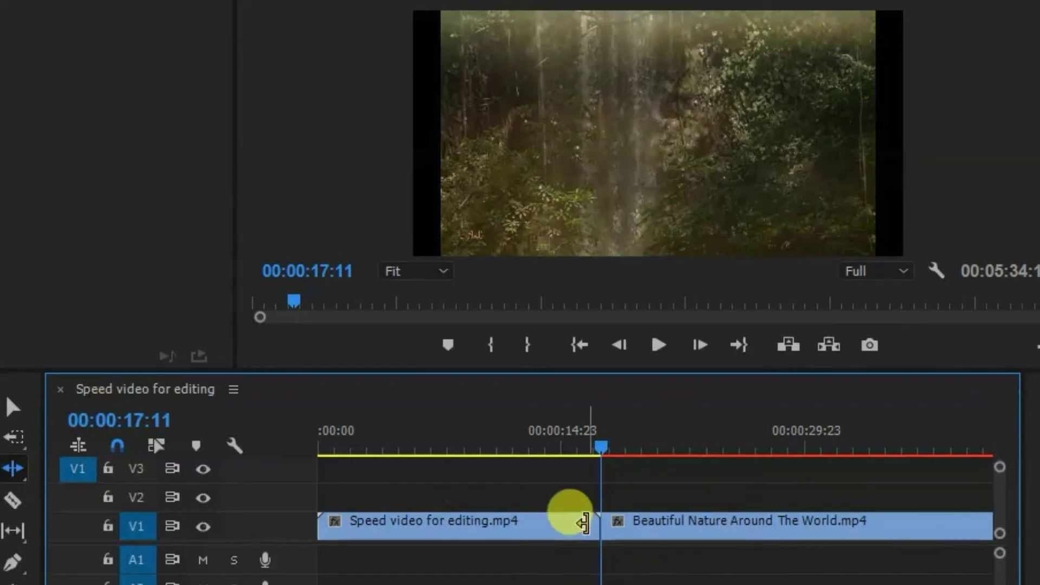
key("space")
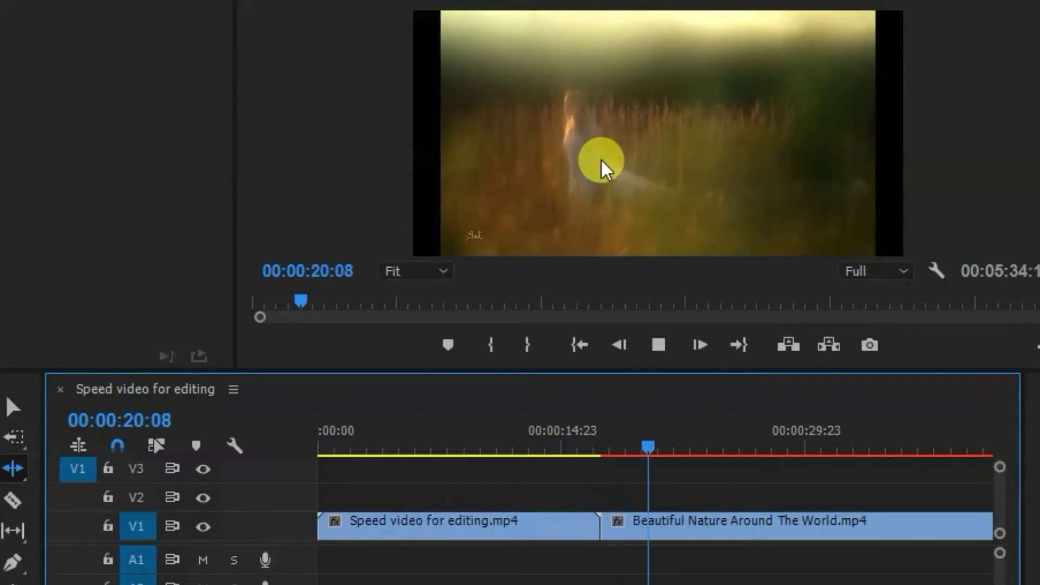
key("space")
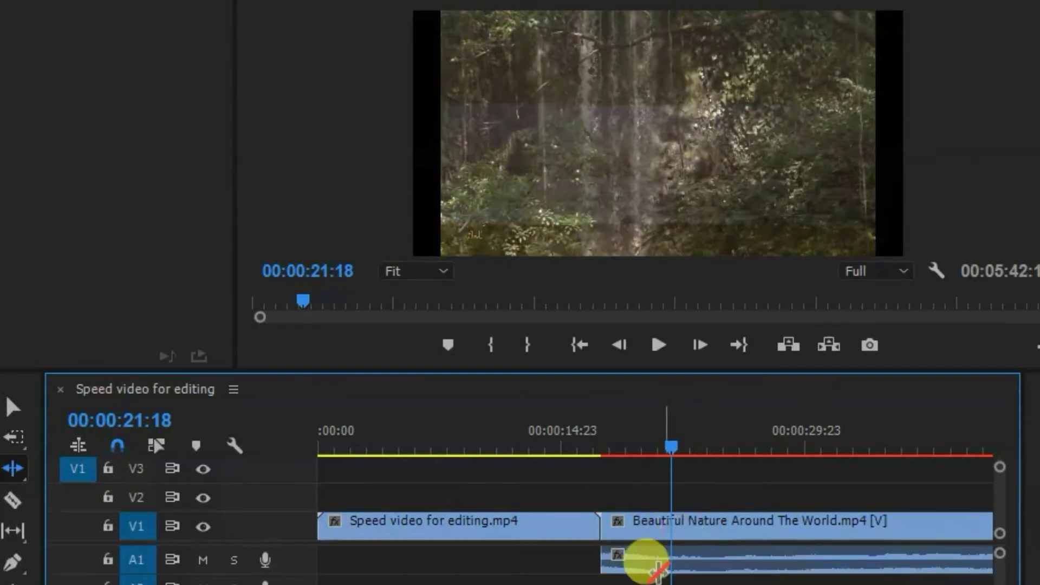
Delete the audio of Beautiful Nature Around The World.mp4 from track A1.
key("v")
left_click(662, 564)
key("Delete")
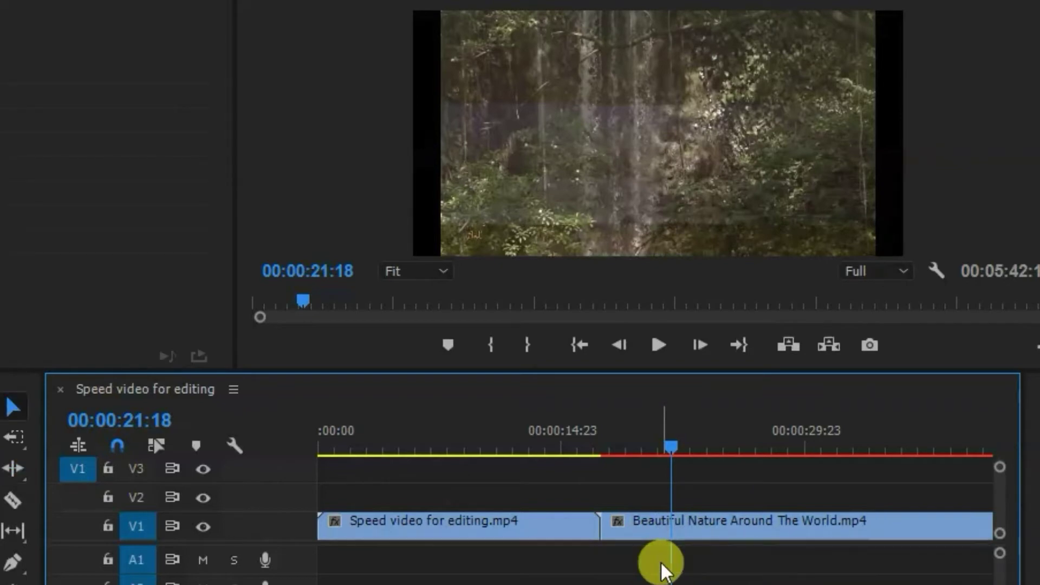
Play the sequence from 00:00:16:17 across the cut to check the start of the second clip.
left_click_drag(671, 448, 589, 455)
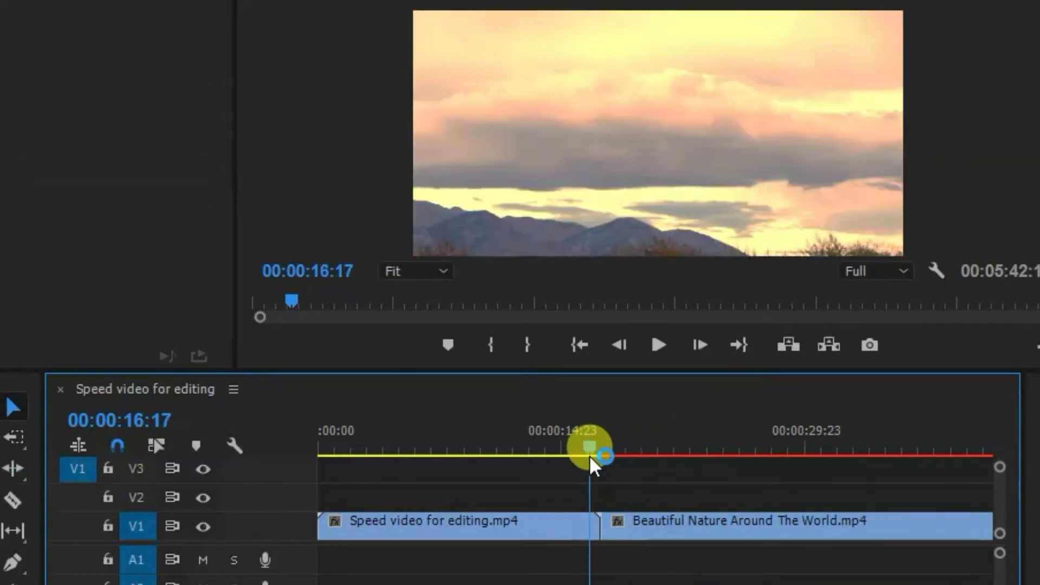
key("space")
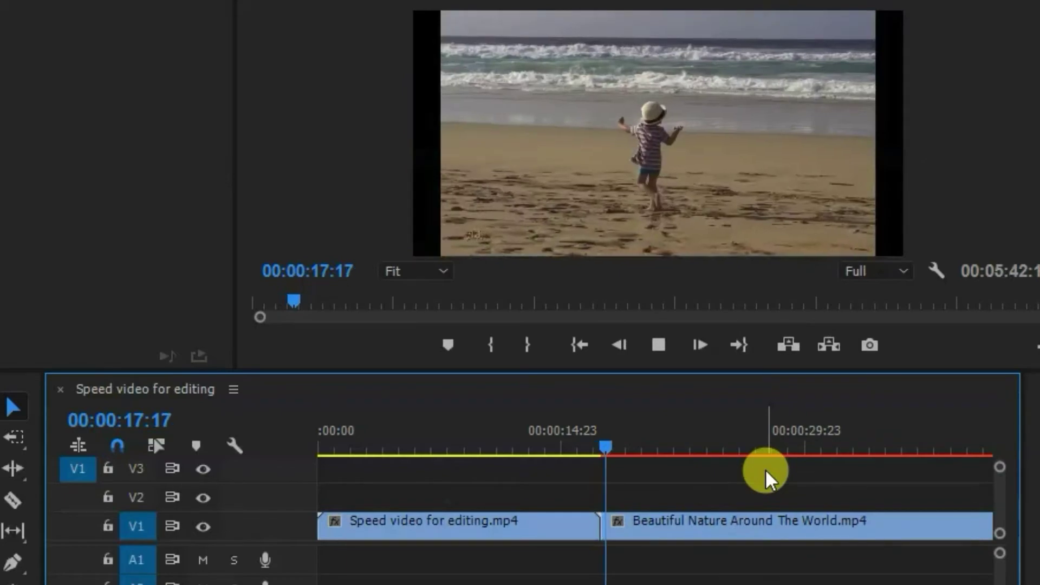
key("space")
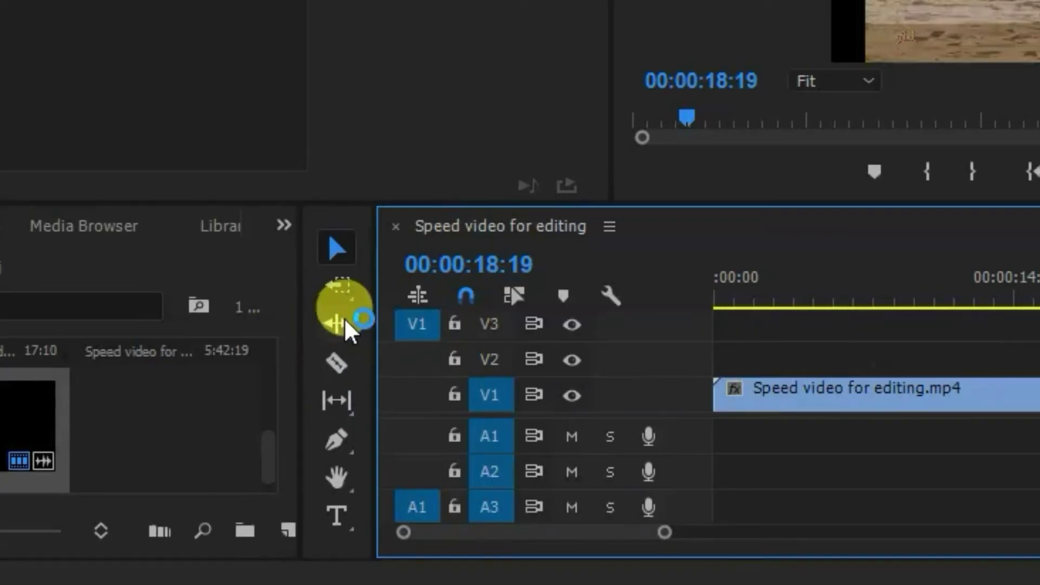
With the Selection tool, trim the first clip's end to about 00:00:10:05 and about 8 seconds off the second clip's start.
left_click_drag(345, 321, 496, 365)
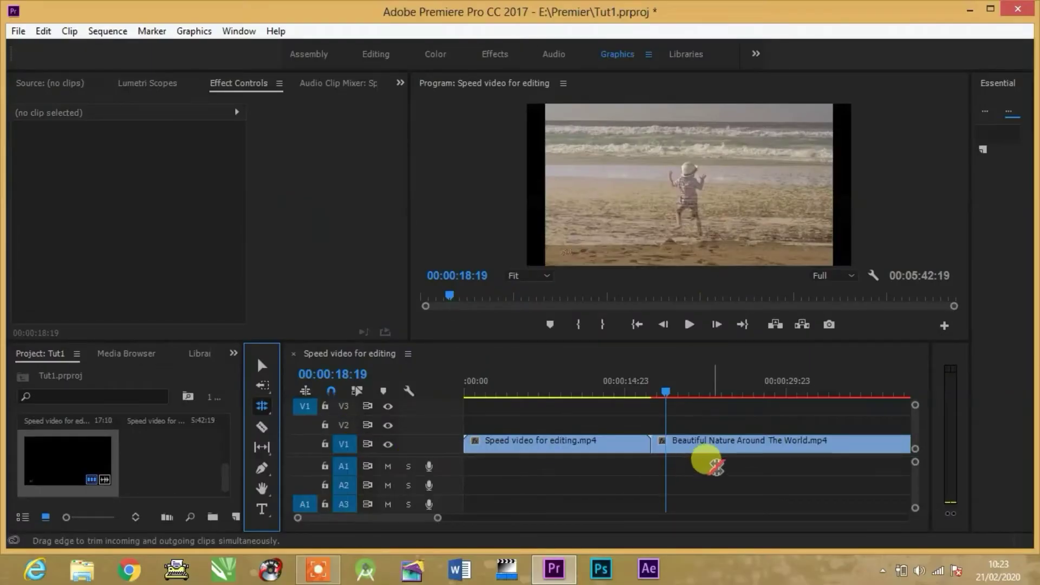
key("v")
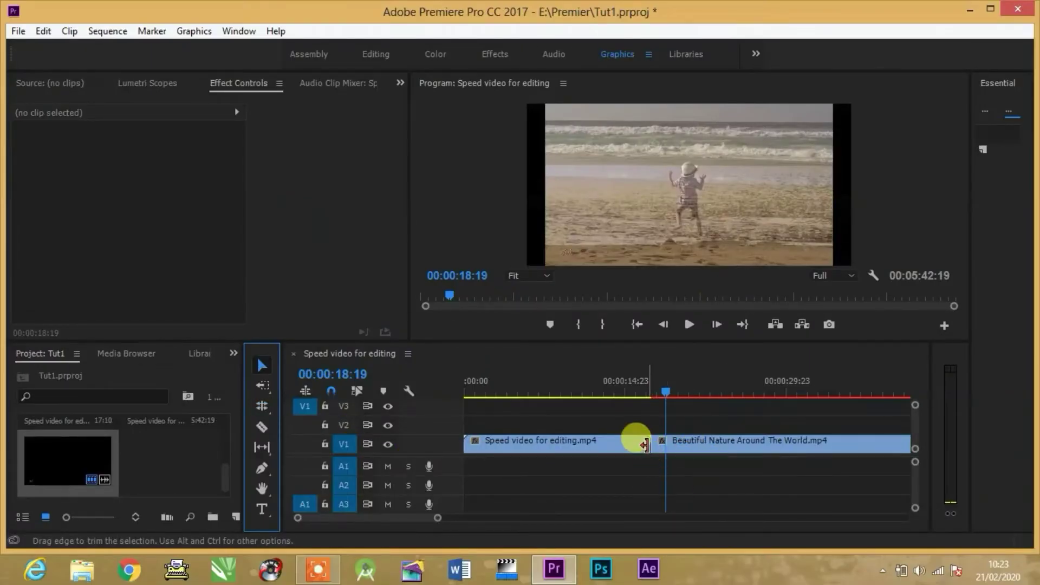
left_click_drag(642, 445, 603, 458)
left_click(656, 442)
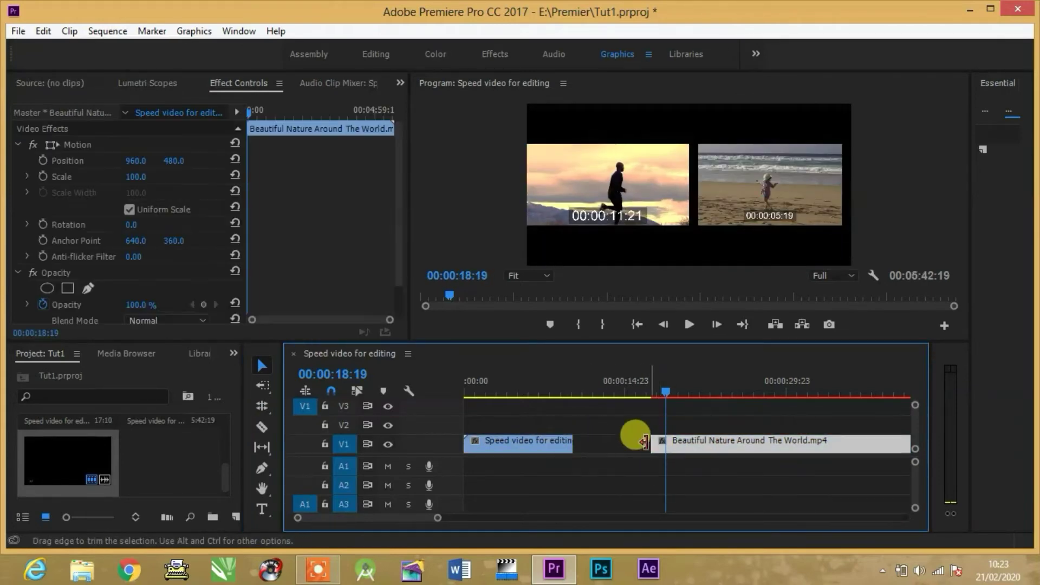
left_click_drag(720, 453, 759, 472)
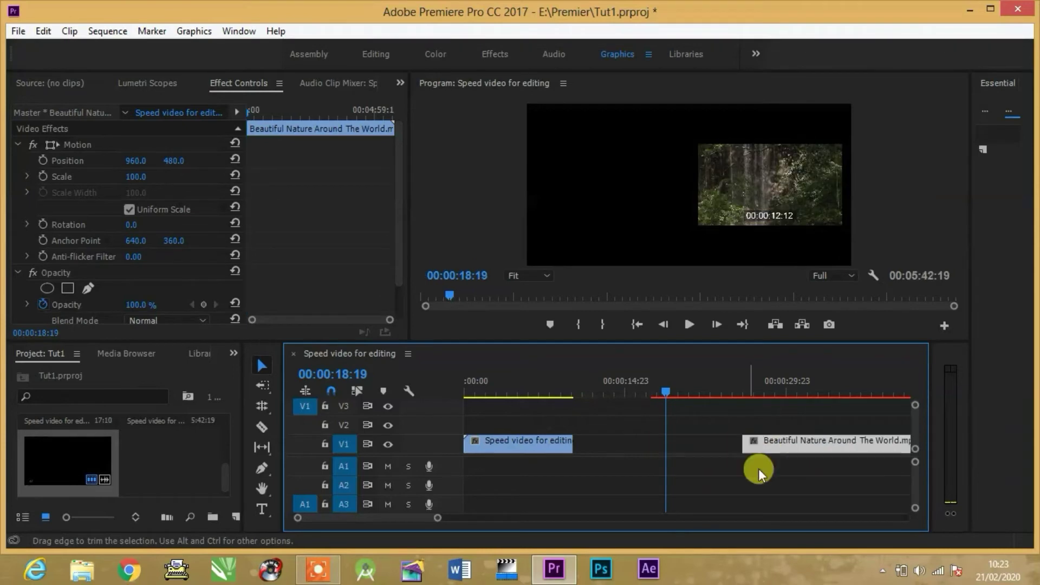
Scrub across the trimmed clip edges and ripple delete the gap between the two clips on V1.
left_click_drag(666, 392, 569, 411)
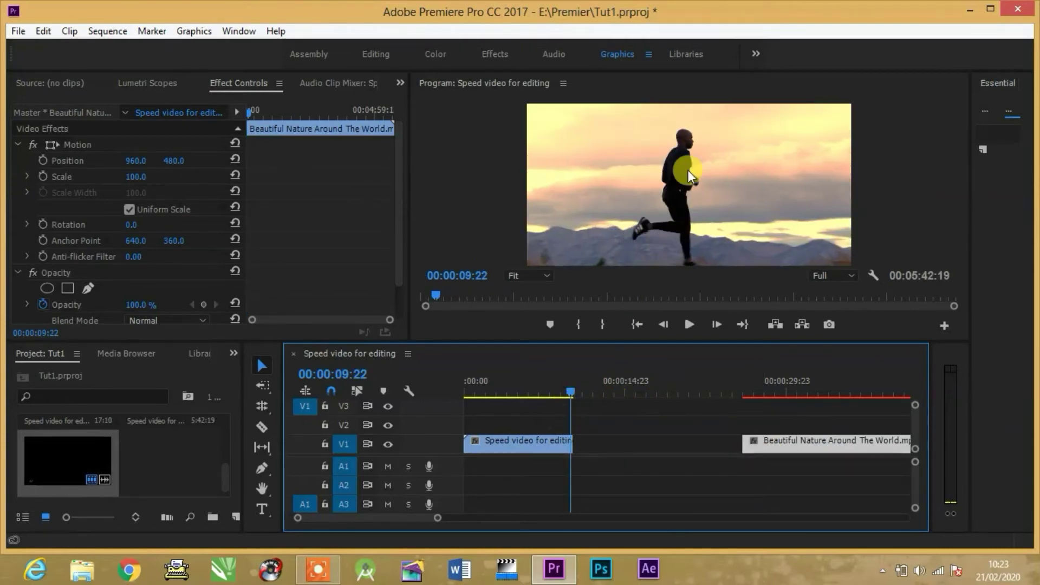
left_click_drag(575, 389, 757, 395)
right_click(626, 440)
left_click(658, 450)
With the Rolling Edit tool, move the cut between the two V1 clips earlier, to about 00:00:03:16.
left_click(567, 394)
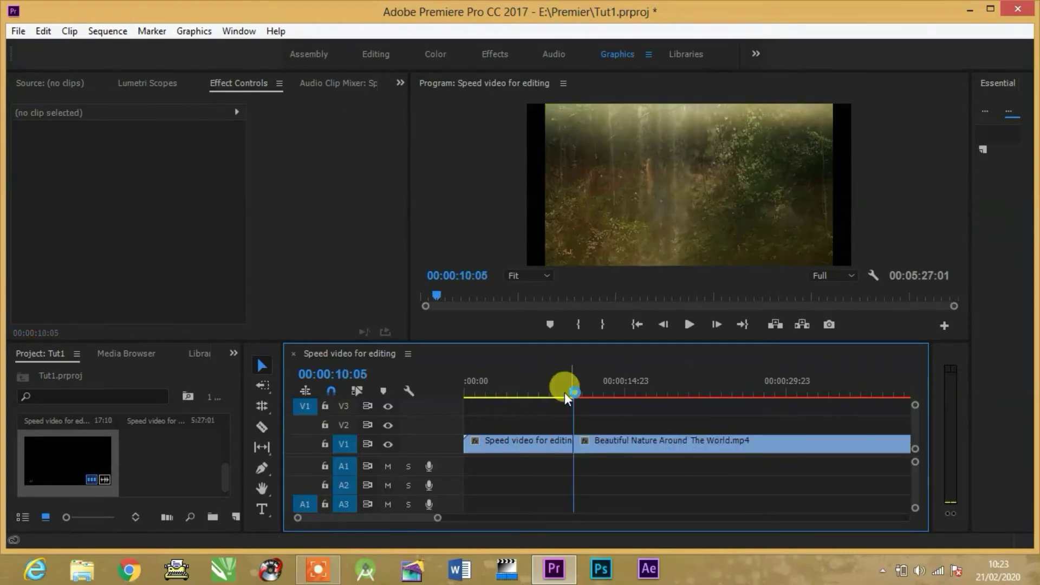
left_click_drag(577, 397, 554, 395)
left_click(263, 410)
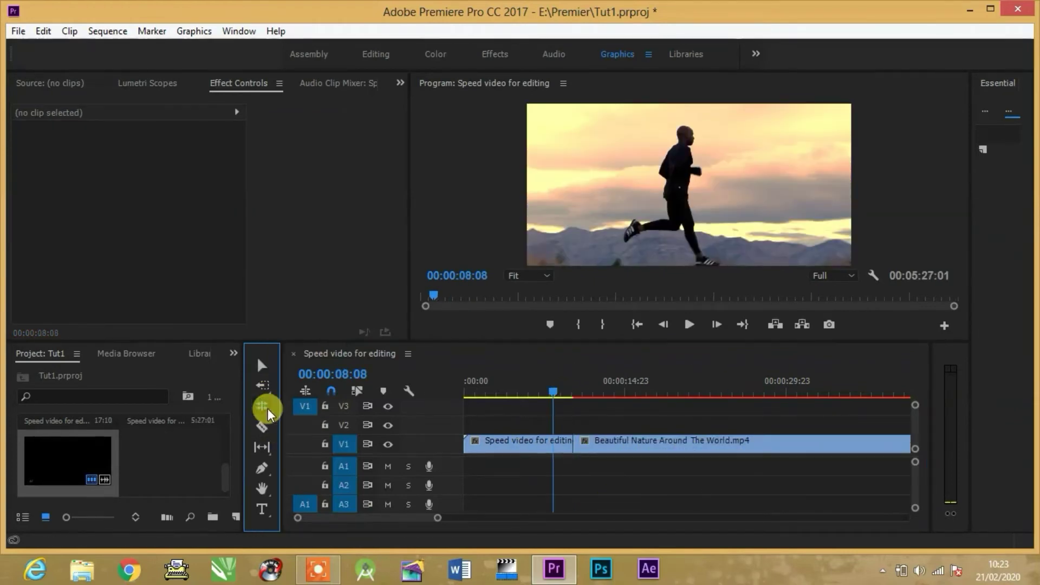
left_click(333, 417)
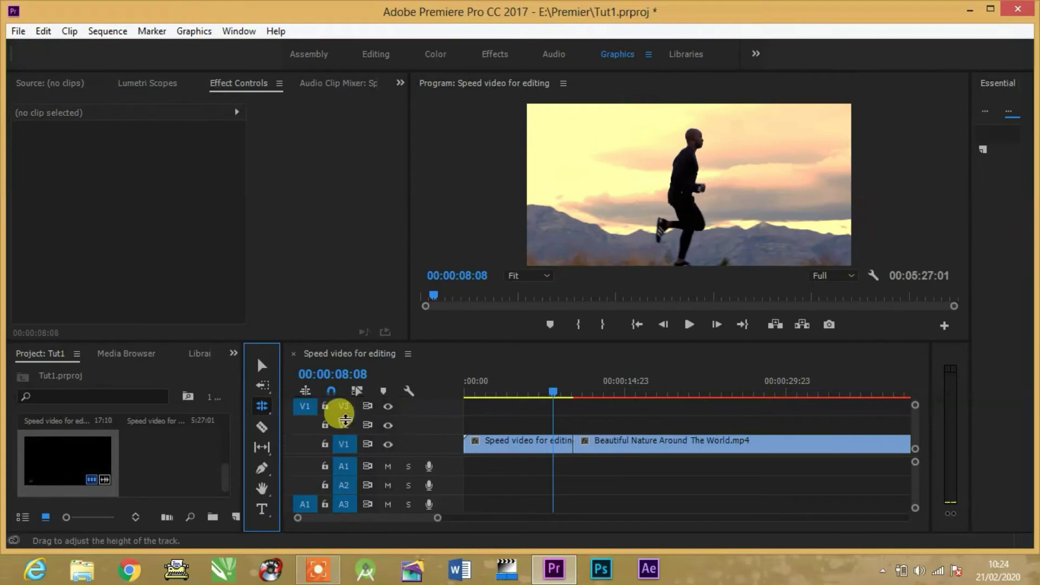
left_click_drag(552, 395, 509, 392)
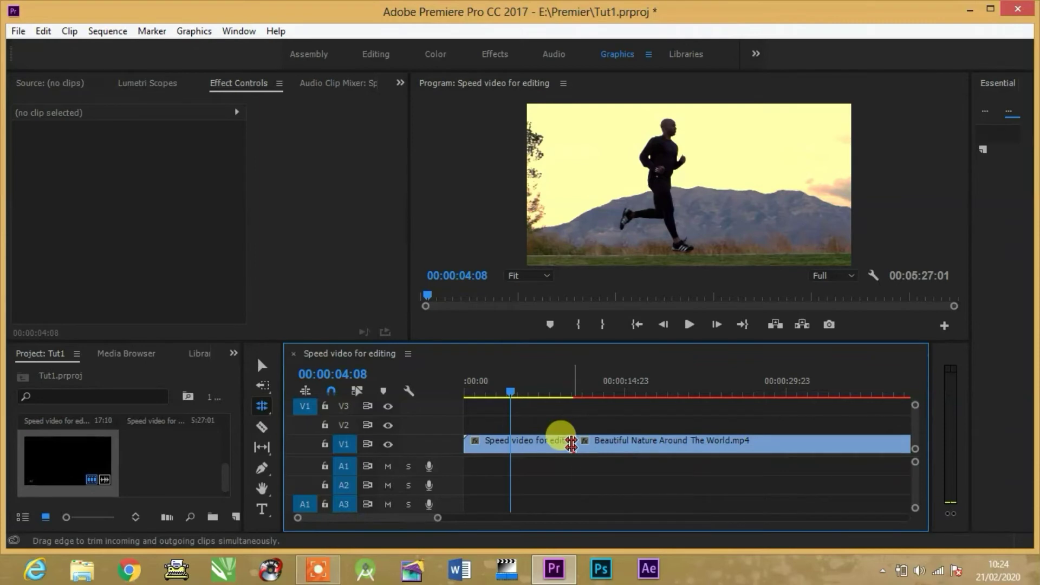
left_click_drag(572, 443, 503, 451)
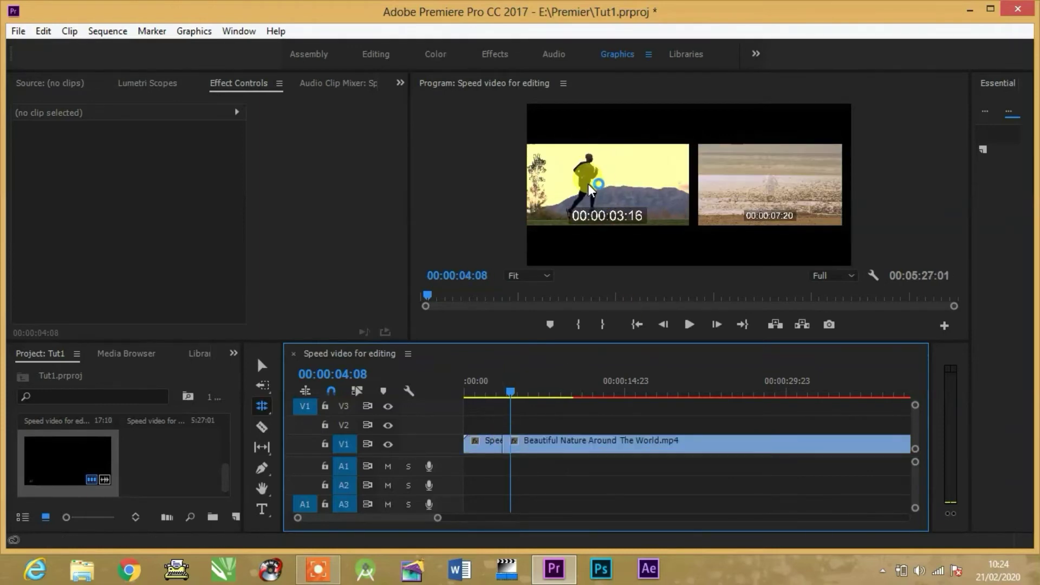
Scrub across the rolled cut and into Beautiful Nature Around The World.mp4 to examine the edit.
left_click(502, 398)
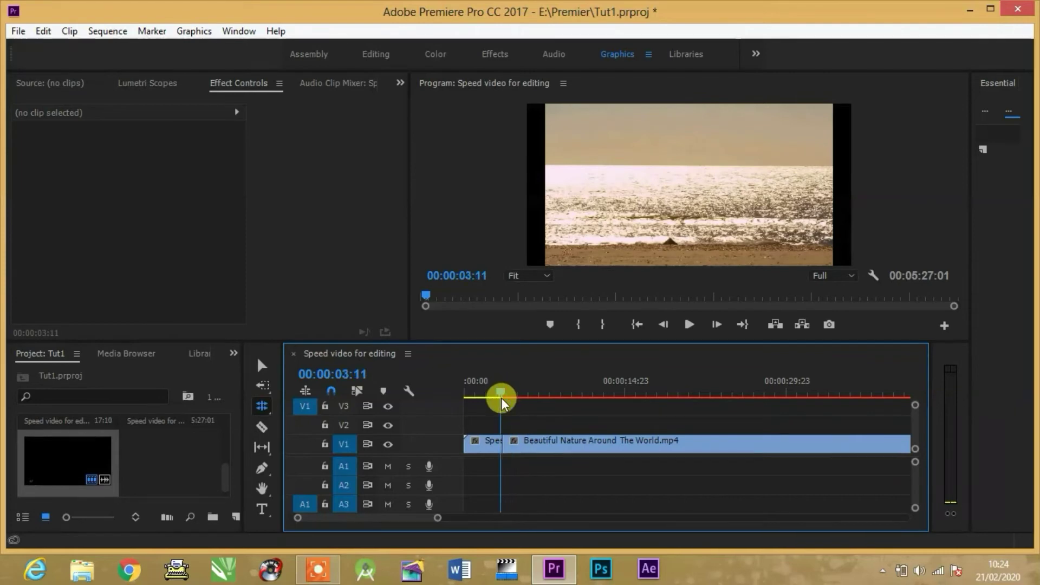
left_click_drag(503, 399, 578, 395)
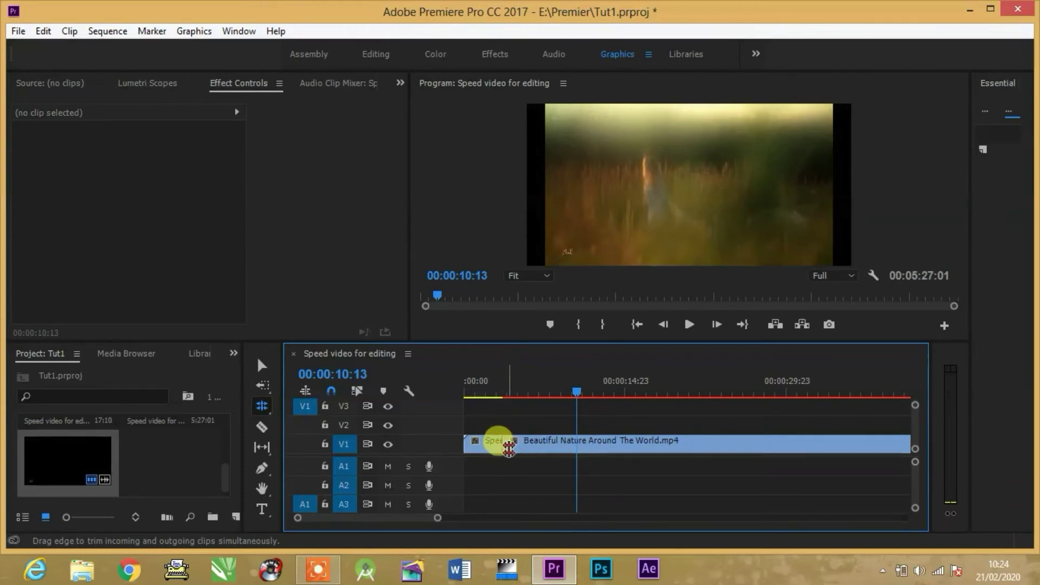
left_click_drag(578, 386, 494, 401)
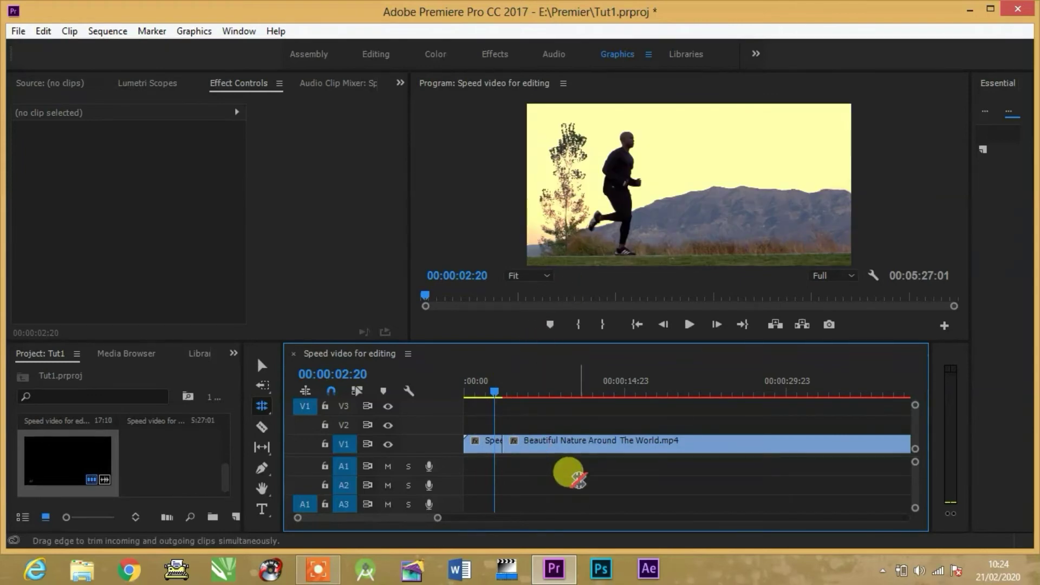
Roll the cut to the end of Speed video for editing.mp4's footage, at about 00:00:17, and scrub across it.
left_click_drag(579, 479, 686, 441)
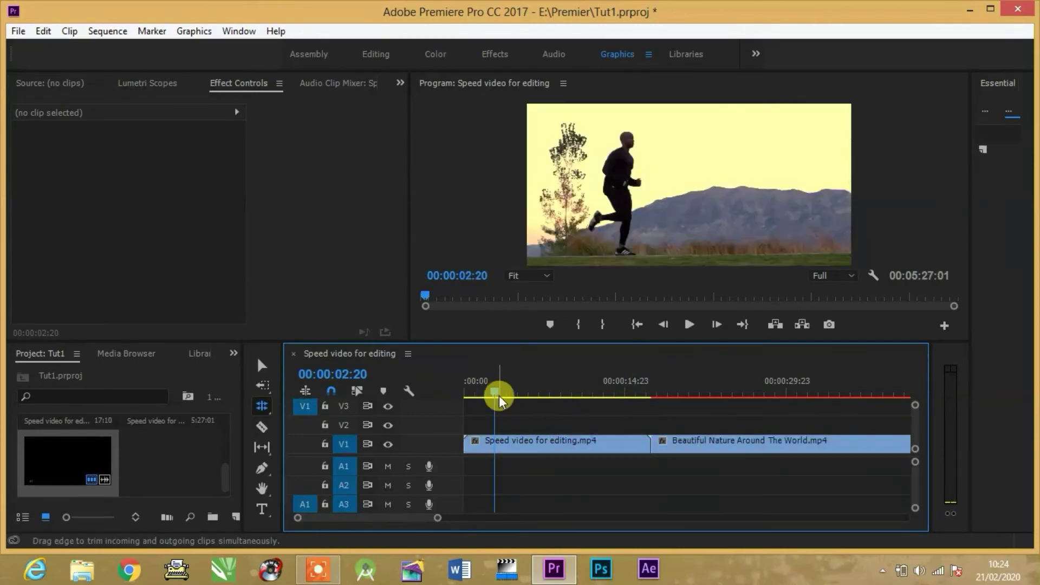
left_click_drag(499, 400, 647, 402)
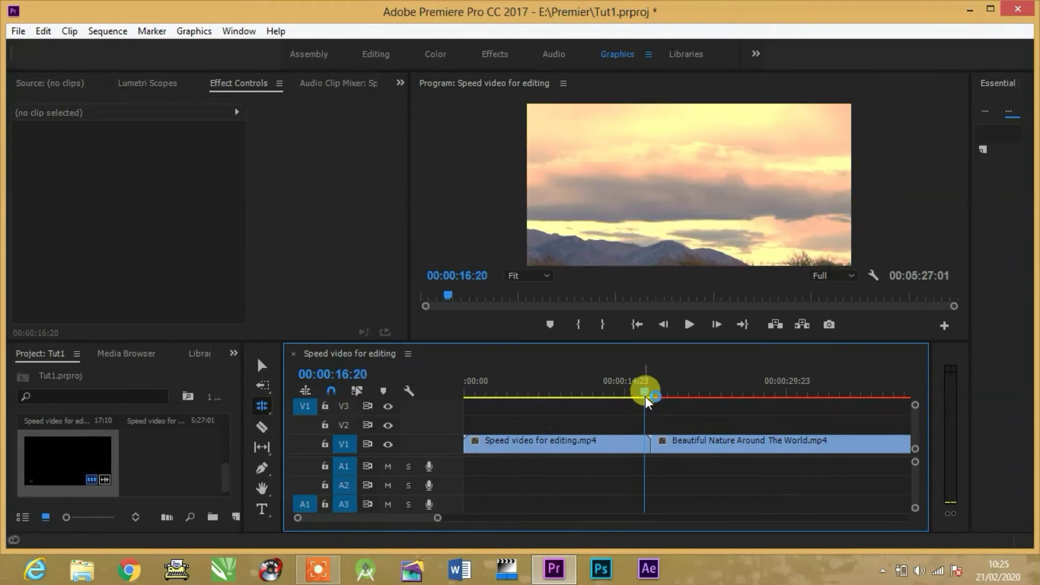
left_click_drag(647, 397, 680, 398)
Use the Rate Stretch tool to shorten Speed video for editing.mp4 on V1 to about 3 seconds.
left_click(263, 407)
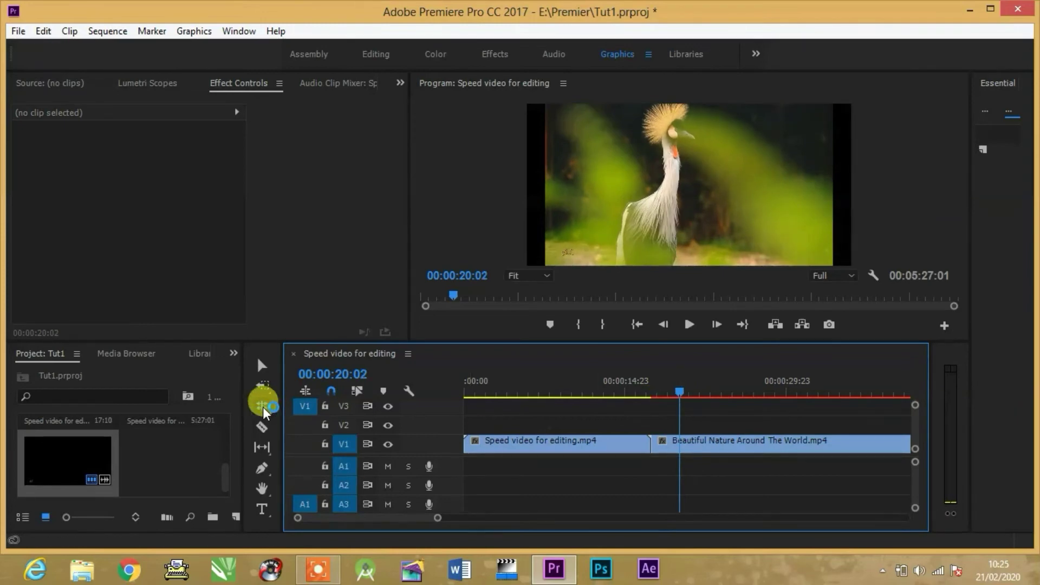
left_click_drag(285, 416, 325, 427)
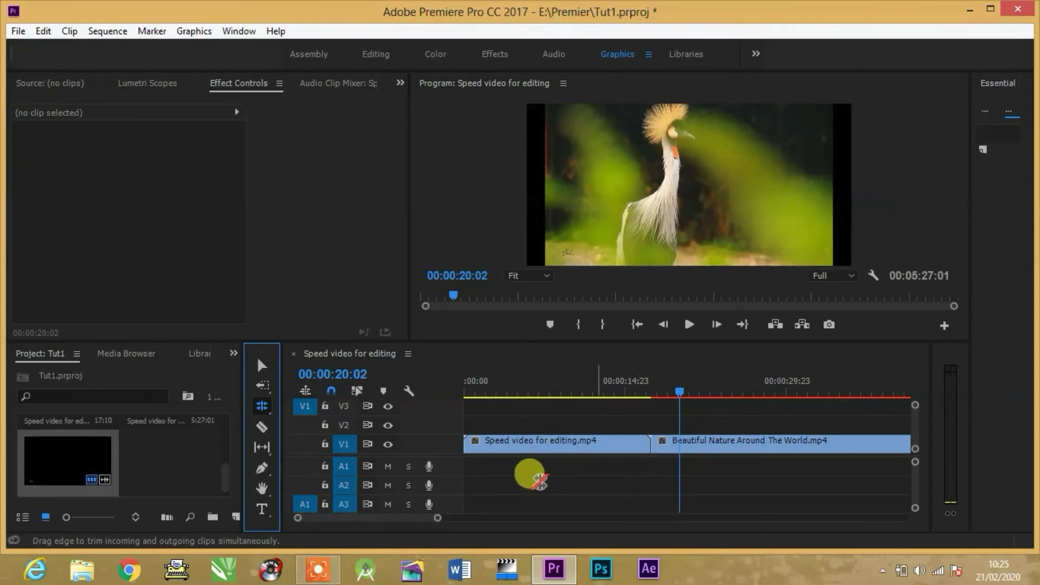
left_click_drag(261, 409, 344, 421)
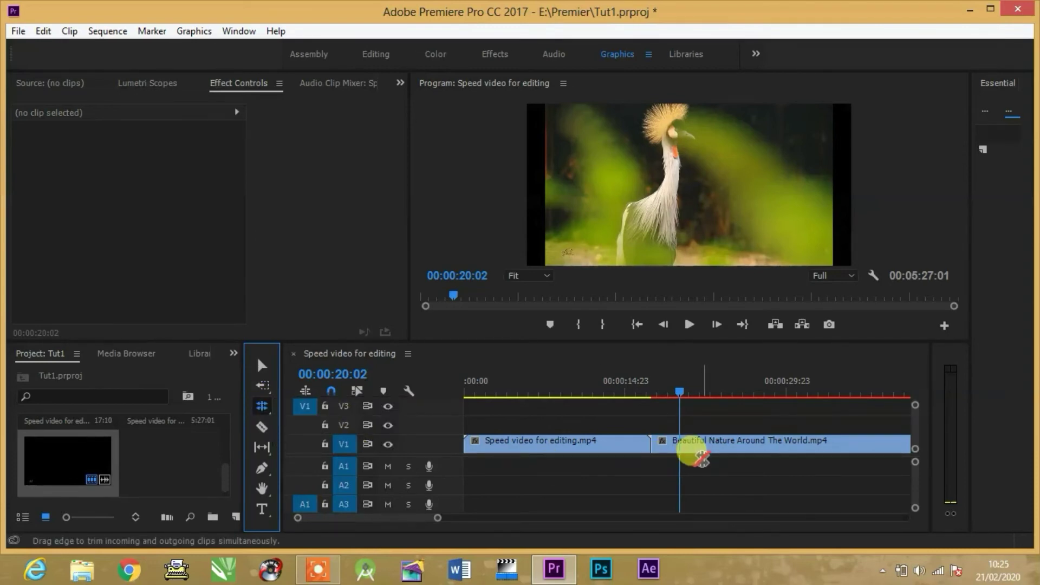
left_click_drag(262, 411, 325, 443)
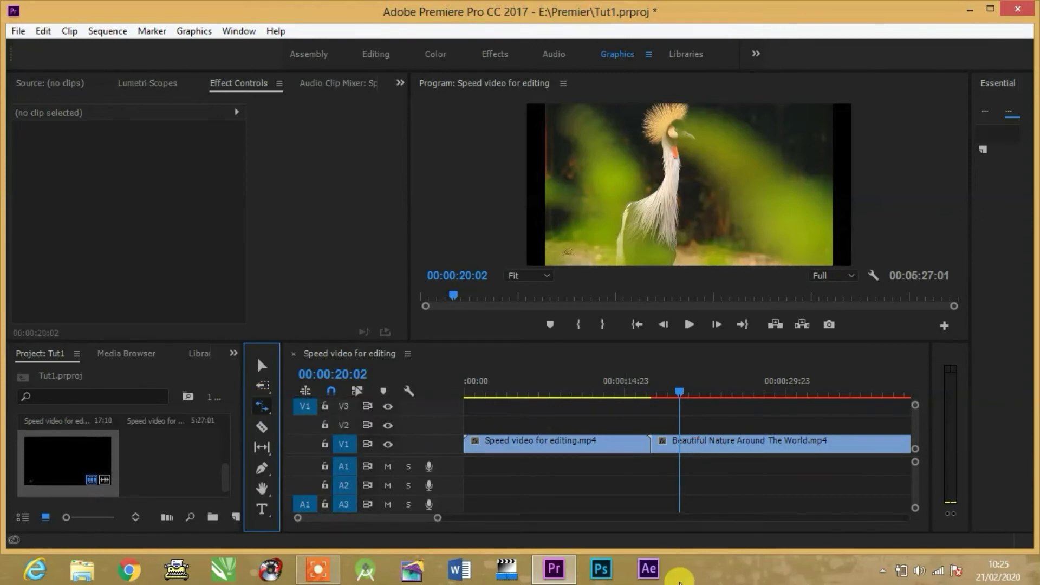
left_click_drag(680, 390, 551, 401)
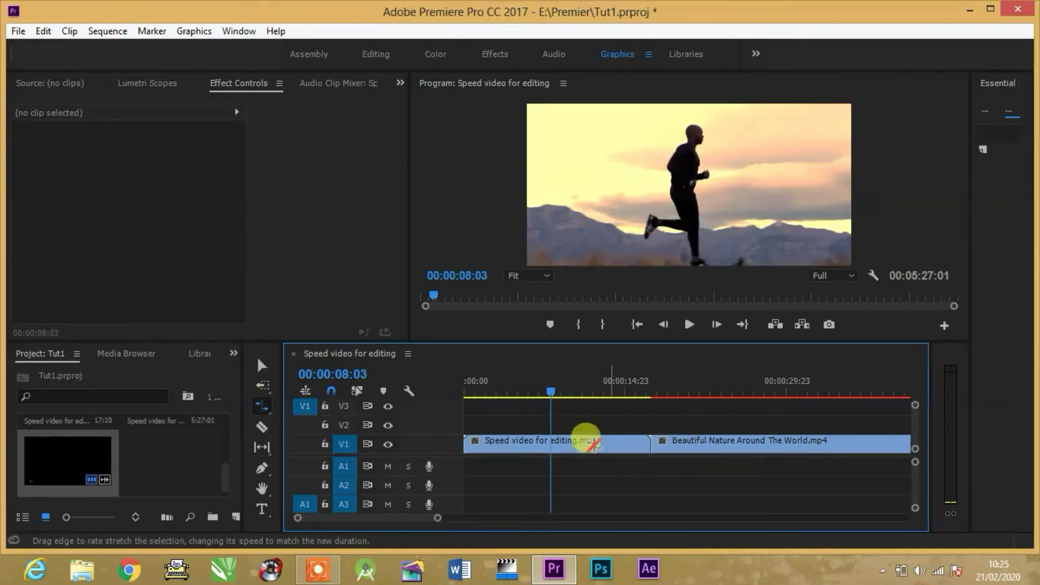
left_click_drag(553, 390, 624, 400)
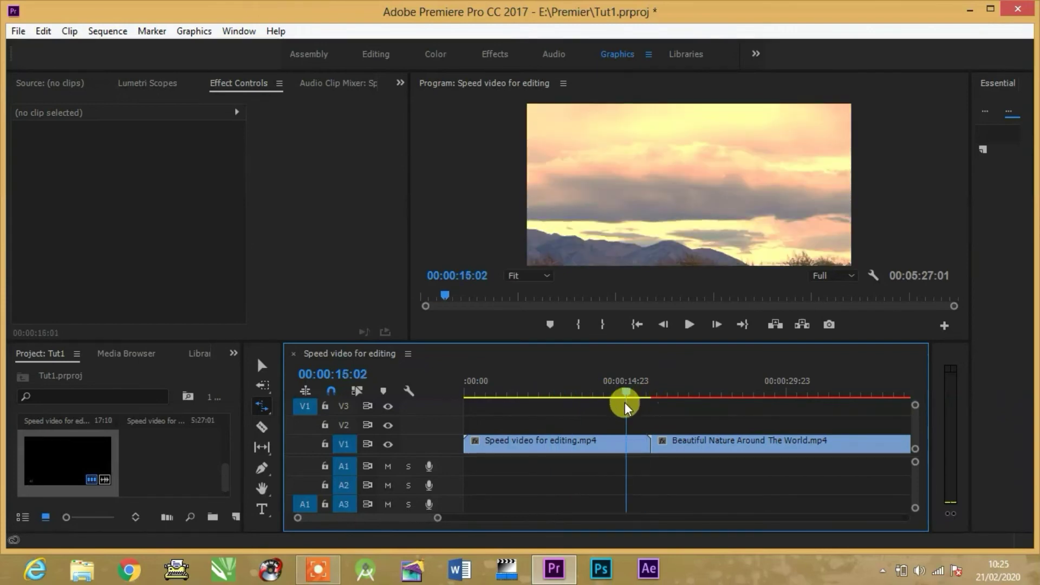
left_click(617, 447)
left_click_drag(617, 447, 496, 442)
Play the sequence from its start to check the speed of the shortened first clip.
left_click_drag(624, 396, 616, 396)
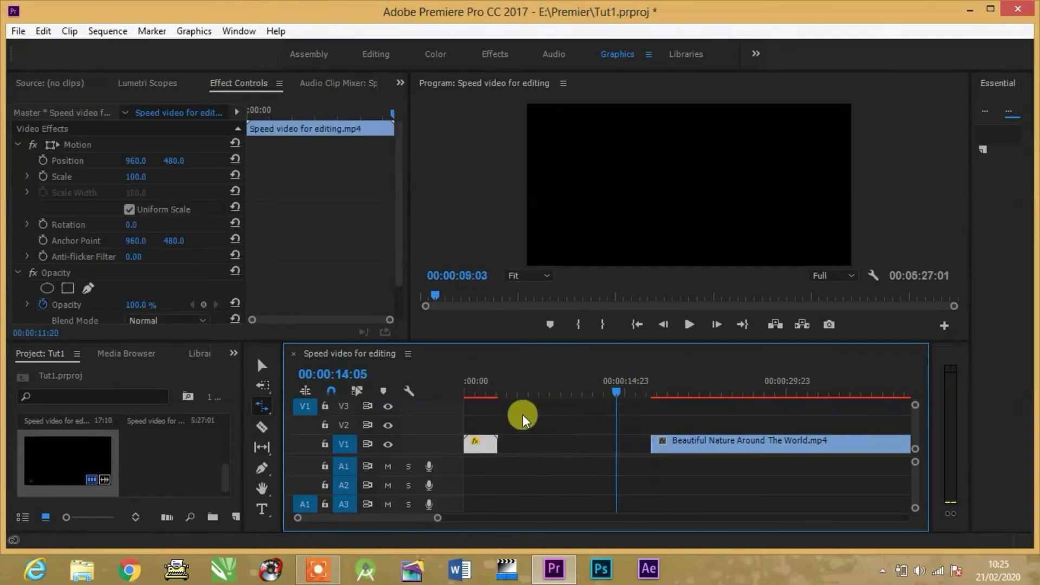
key("Home")
key("space")
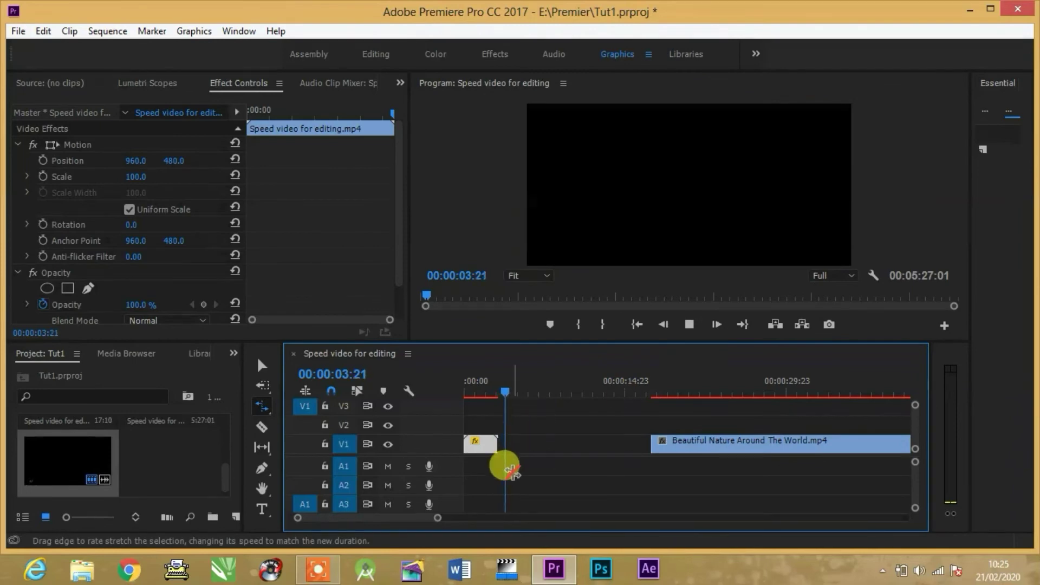
key("space")
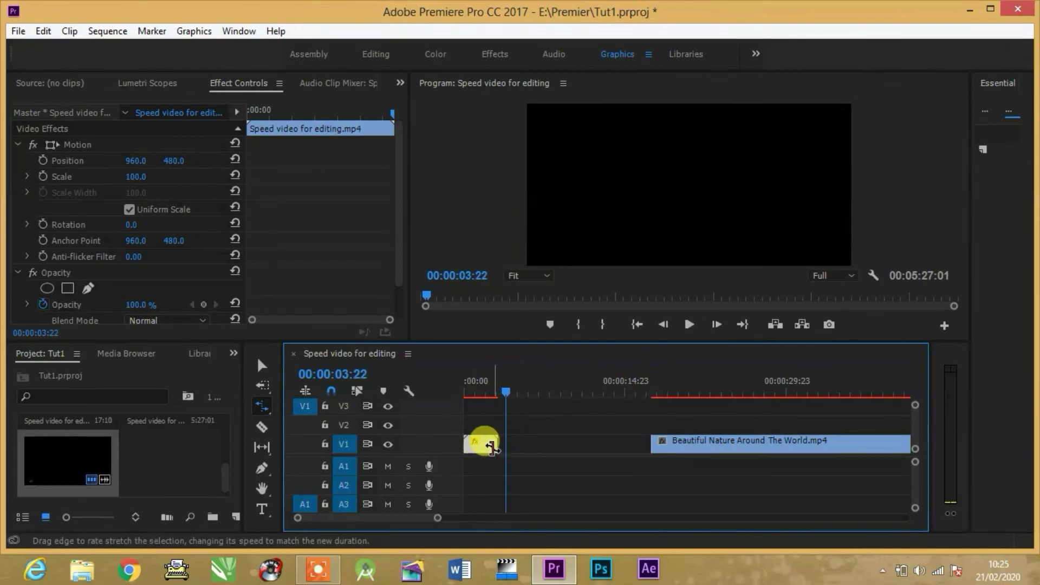
Rate stretch the second clip's start to about 00:00:39, stretch the first clip to meet it at 44.66% speed, and play the result.
left_click_drag(491, 445, 890, 445)
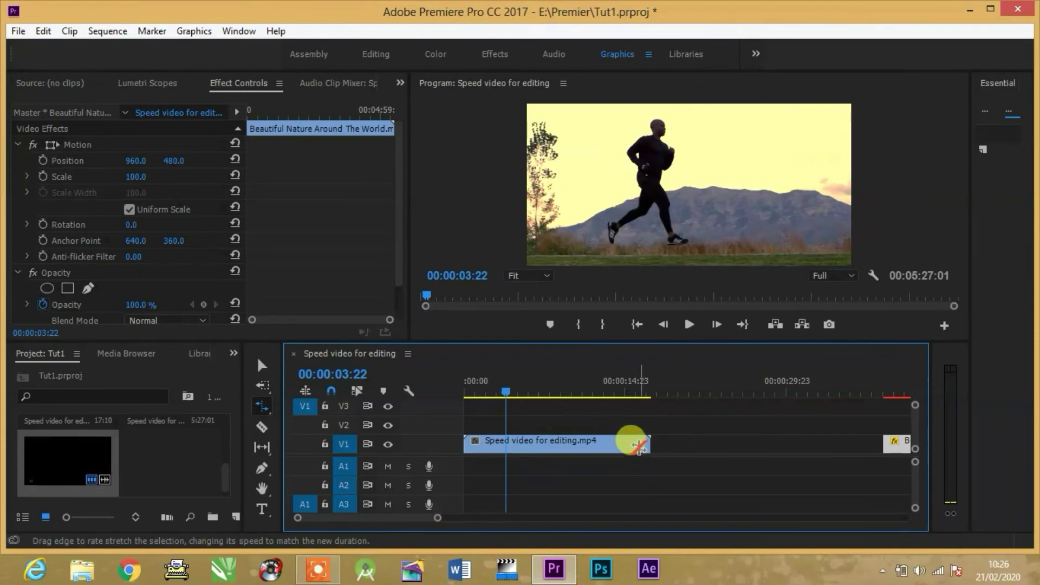
left_click_drag(644, 445, 882, 442)
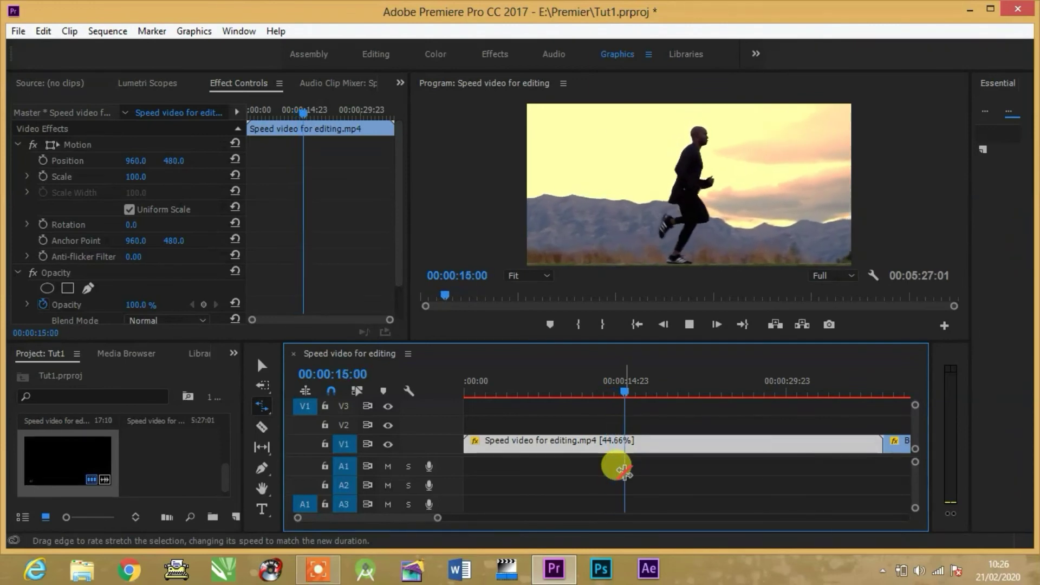
key("space")
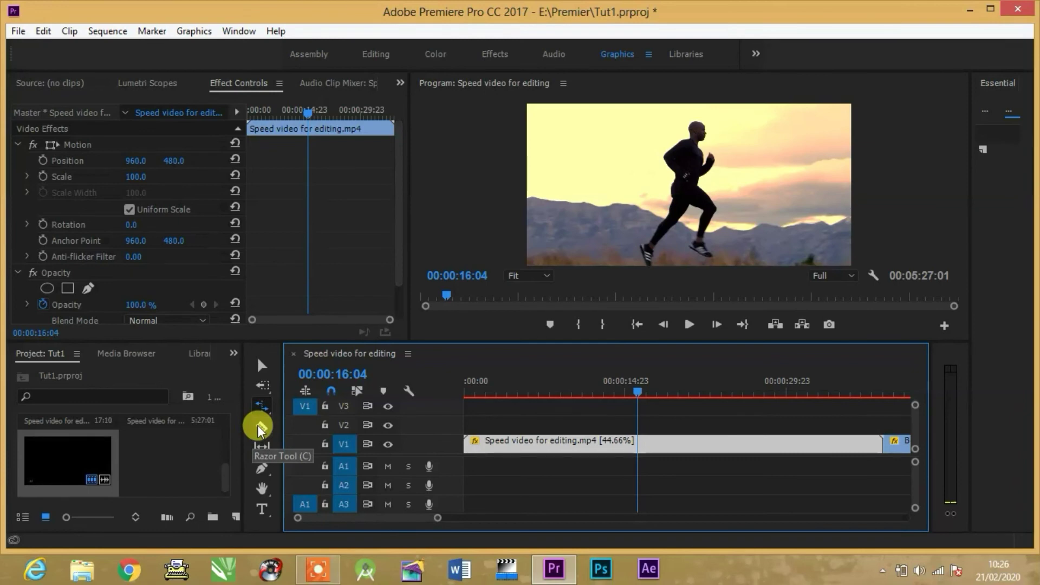
Split the slowed Speed video for editing.mp4 on V1 at five points with the Razor tool.
left_click(261, 427)
left_click(502, 442)
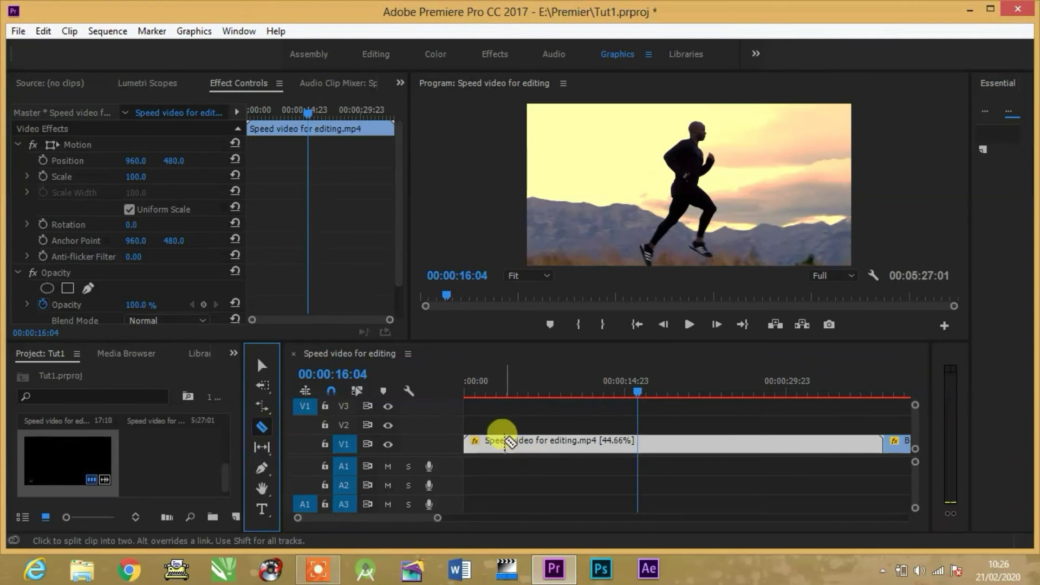
left_click(543, 441)
left_click(598, 442)
left_click(668, 441)
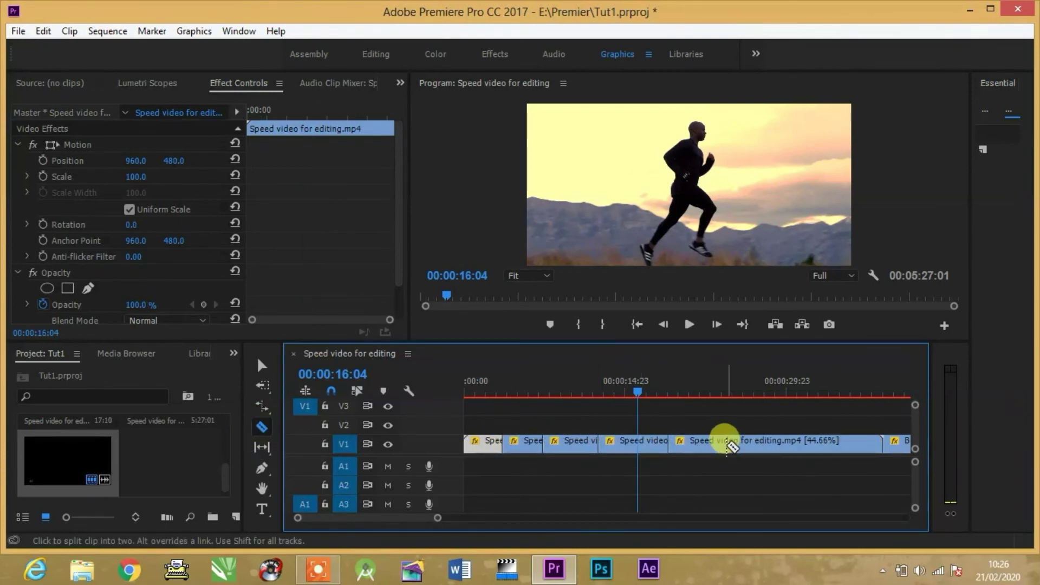
left_click(726, 442)
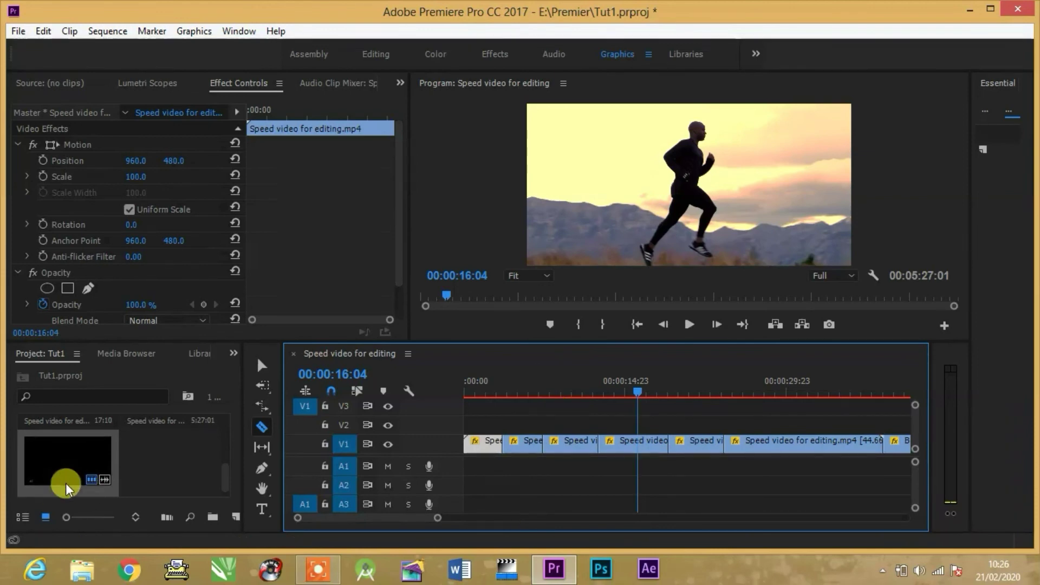
Add Beautiful Nature Around The World.mp4 to V2 and A2, and the 1-nature-photography-spring-season image to V3, above the V1 clips.
left_click_drag(222, 470, 232, 491)
left_click(191, 468)
left_click_drag(61, 448, 553, 442)
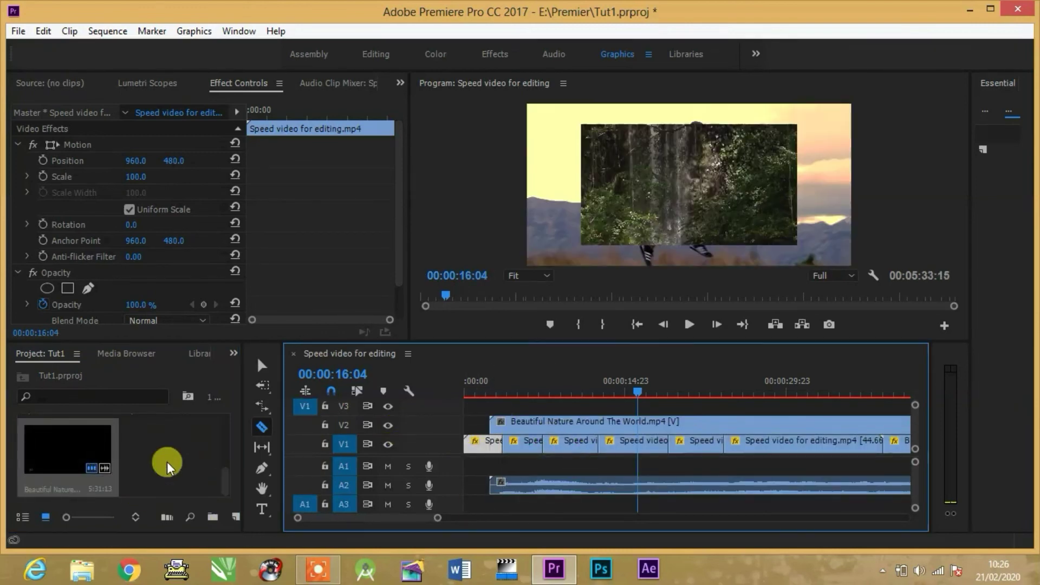
left_click_drag(225, 473, 238, 417)
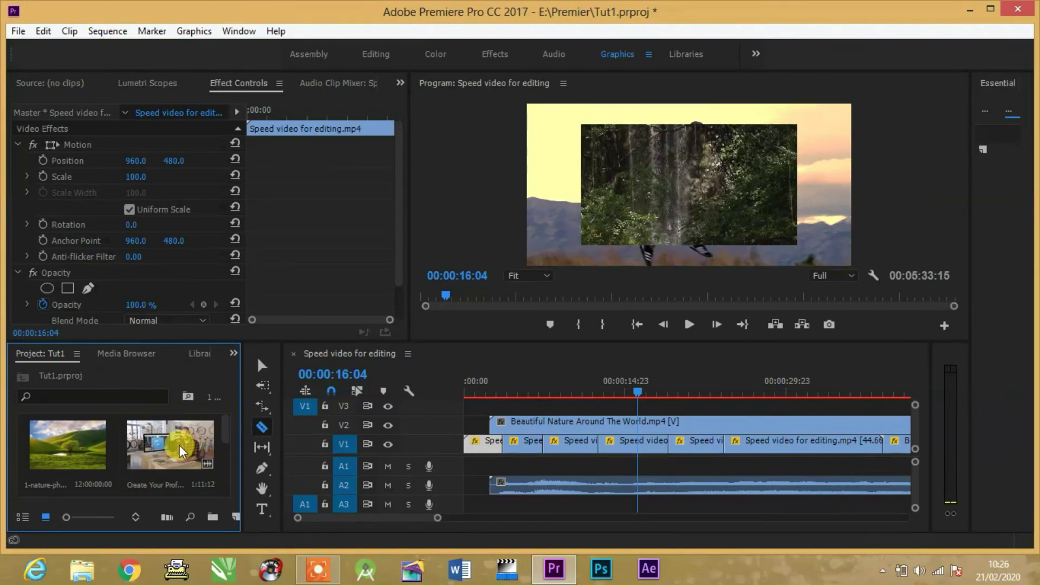
left_click_drag(68, 444, 523, 401)
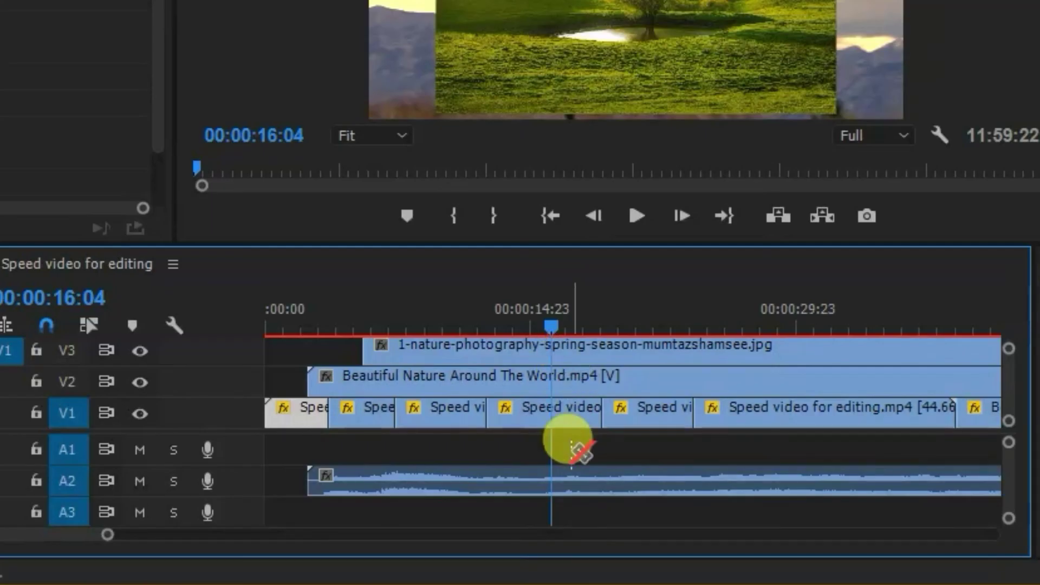
Razor the clips on all tracks at once at five points, including the playhead at 00:00:16:04.
left_click(552, 355, "shift")
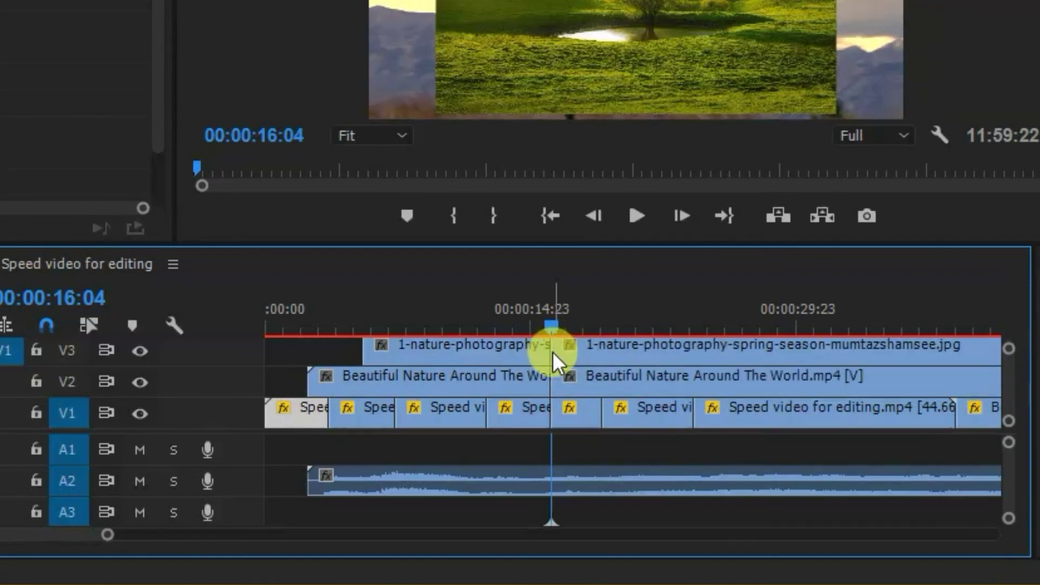
left_click(661, 349, "shift")
left_click(804, 355, "shift")
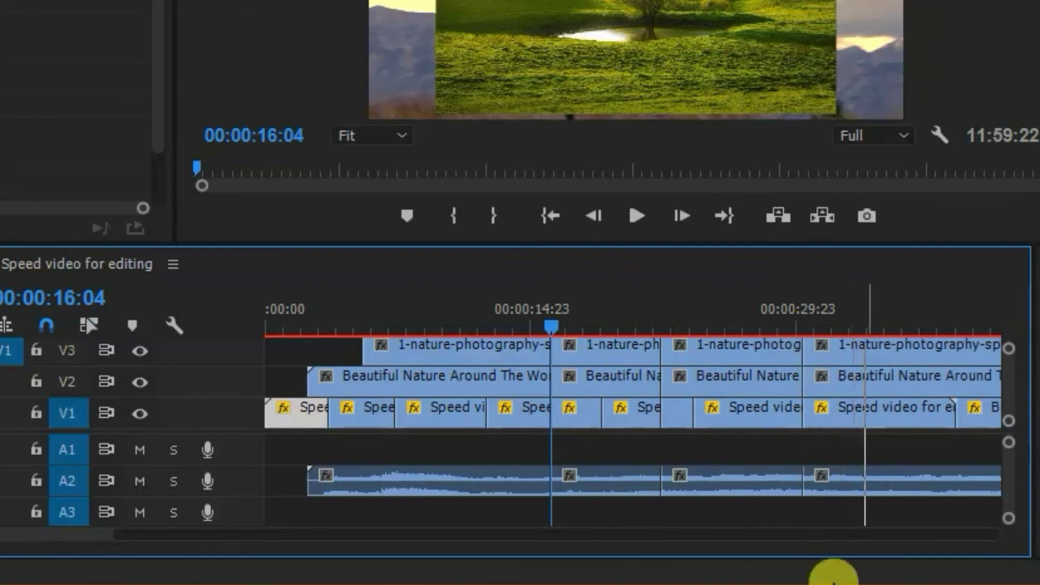
left_click(881, 352, "shift")
left_click(436, 355, "shift")
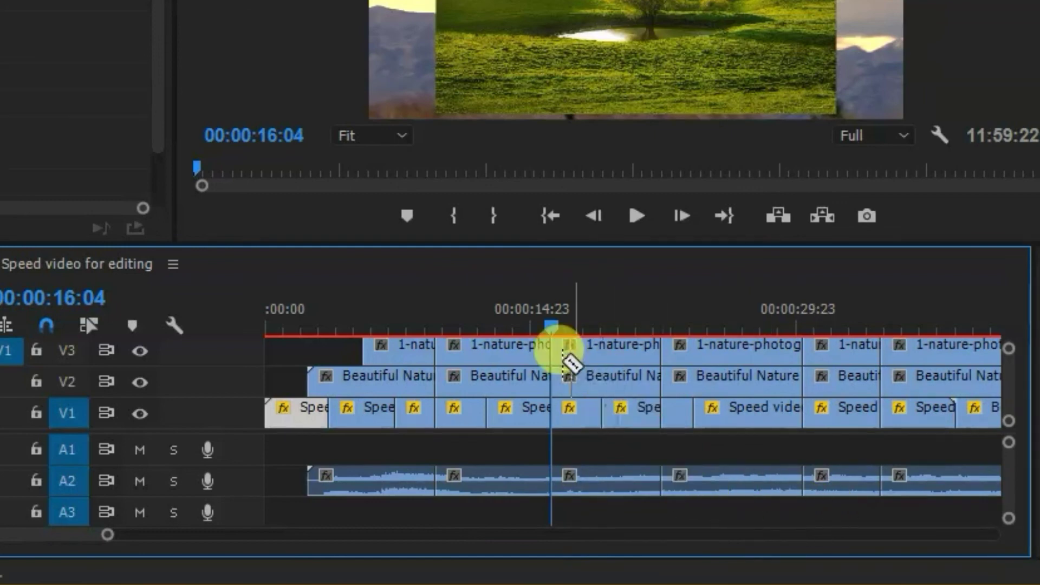
Add edits to the clips on the targeted tracks at 00:00:20:12 and 00:00:26:11.
left_click_drag(550, 325, 629, 327)
key("ctrl+k")
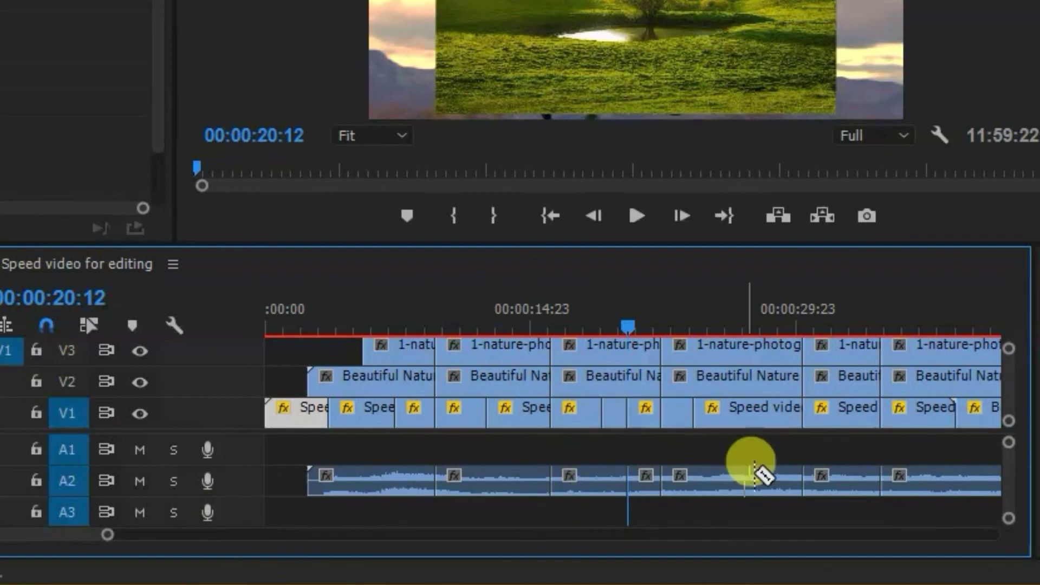
left_click(735, 320)
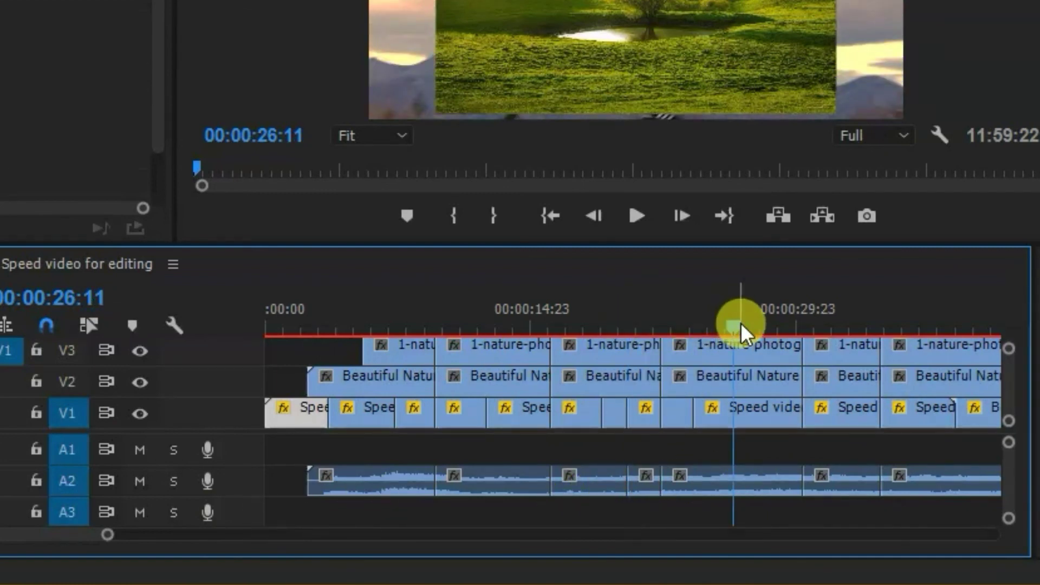
key("ctrl+k")
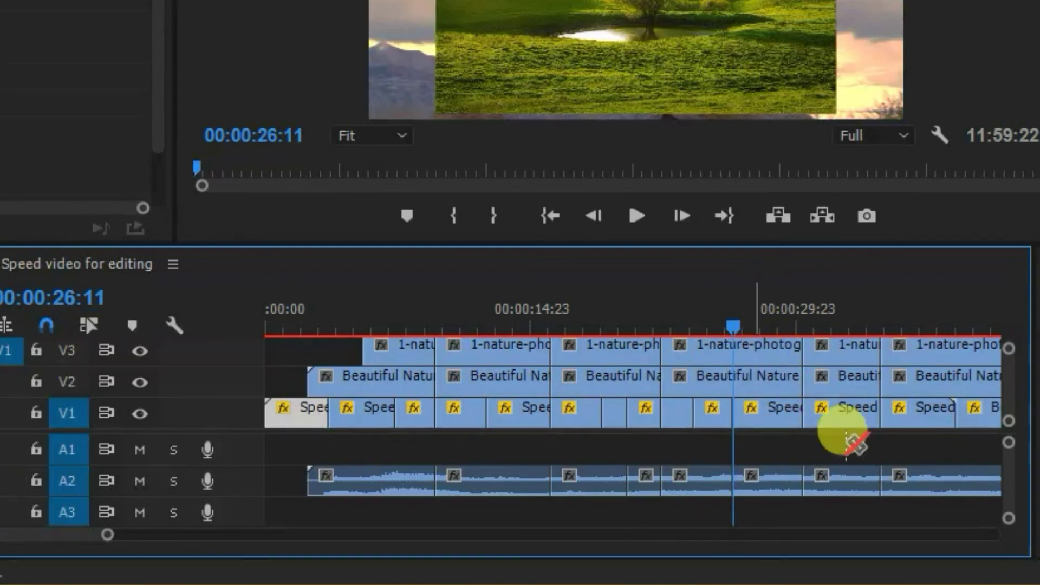
Split the V2 and V3 clips at 00:00:26:11 with the Razor tool.
key("c")
left_click(732, 379)
left_click(733, 346)
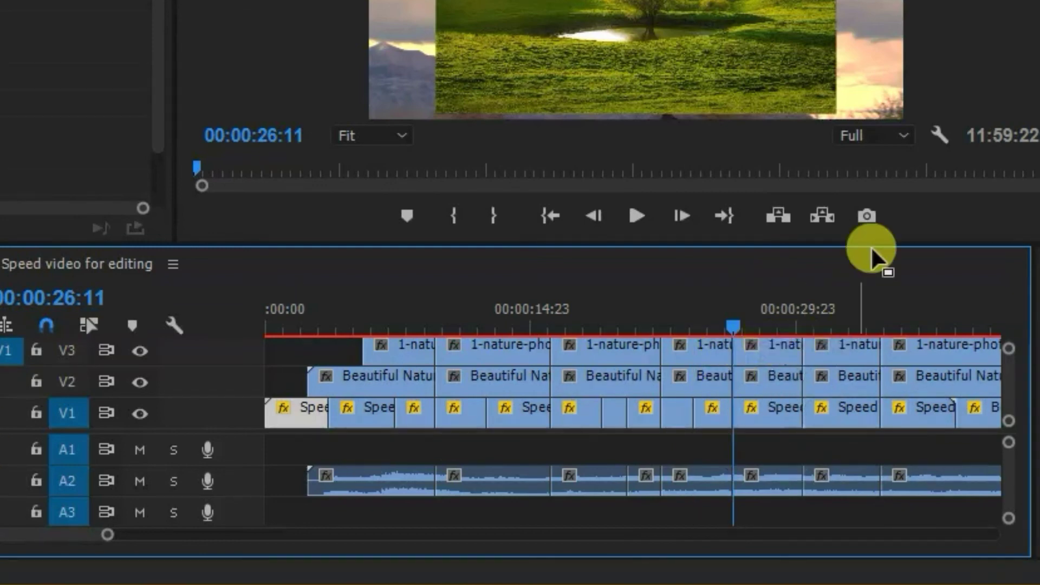